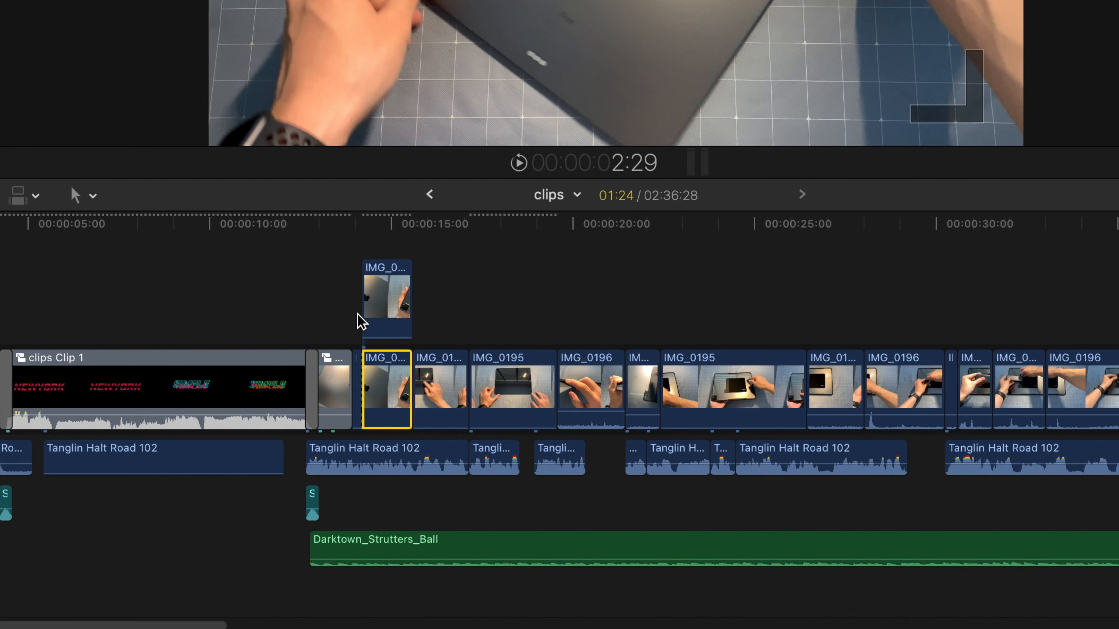
Stack an IMG_01 tablet clip above the existing connected clip near the 14-second mark
drag(441, 385, 401, 224)
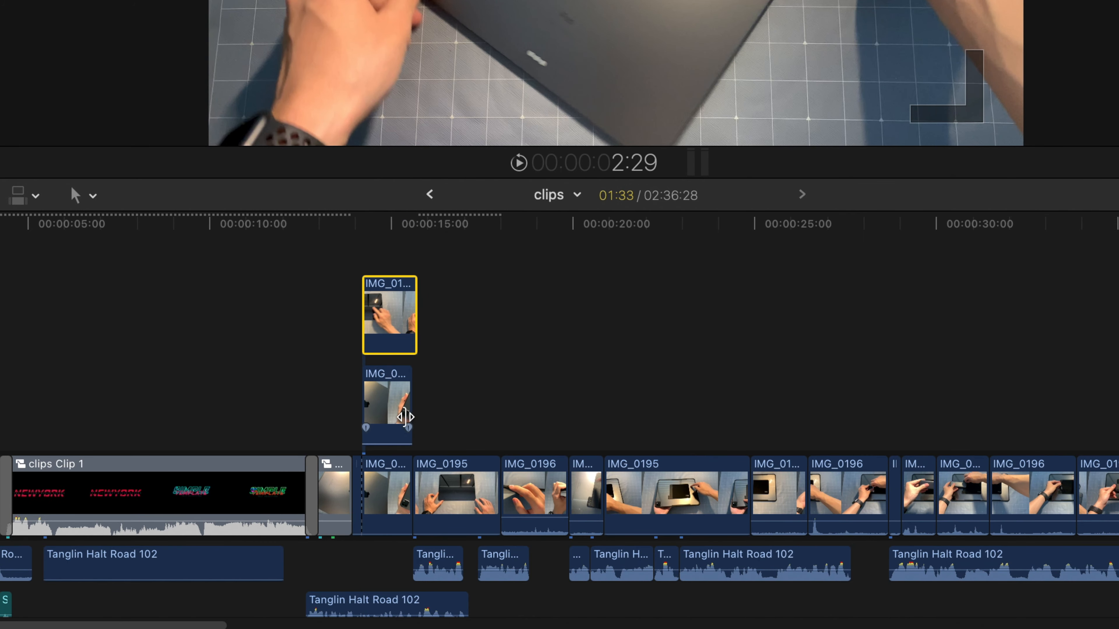
Nudge the top connected clip slightly later and zoom in on the timeline around the playhead
drag(389, 324, 407, 326)
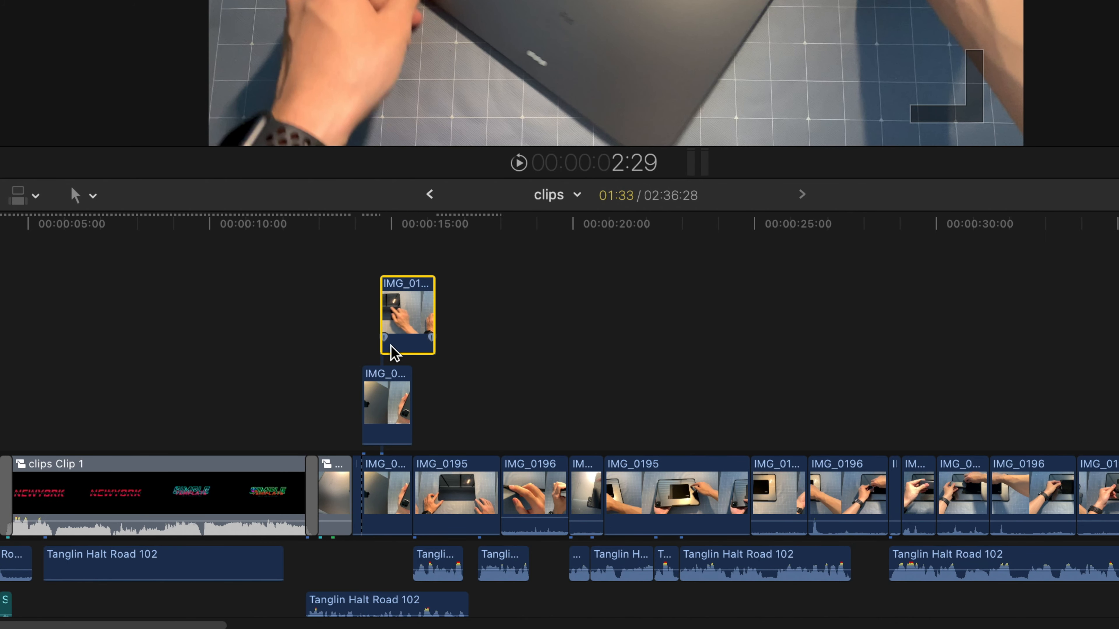
key(super+equal)
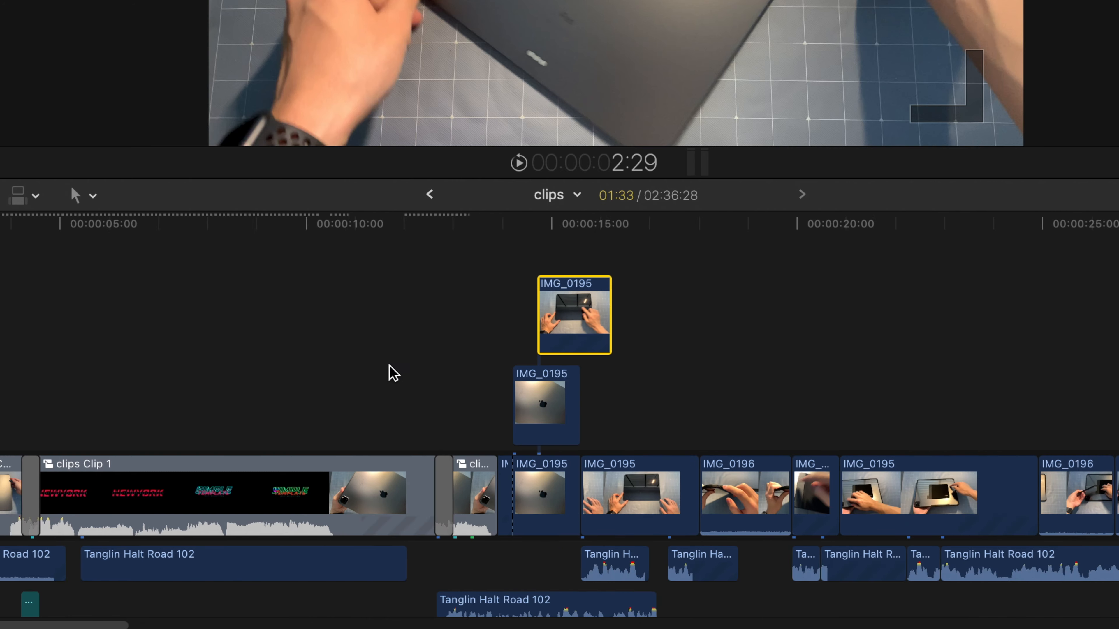
scroll(527, 388, down, 2)
scroll(526, 387, right, 2)
scroll(515, 330, down, 1)
scroll(515, 331, right, 1)
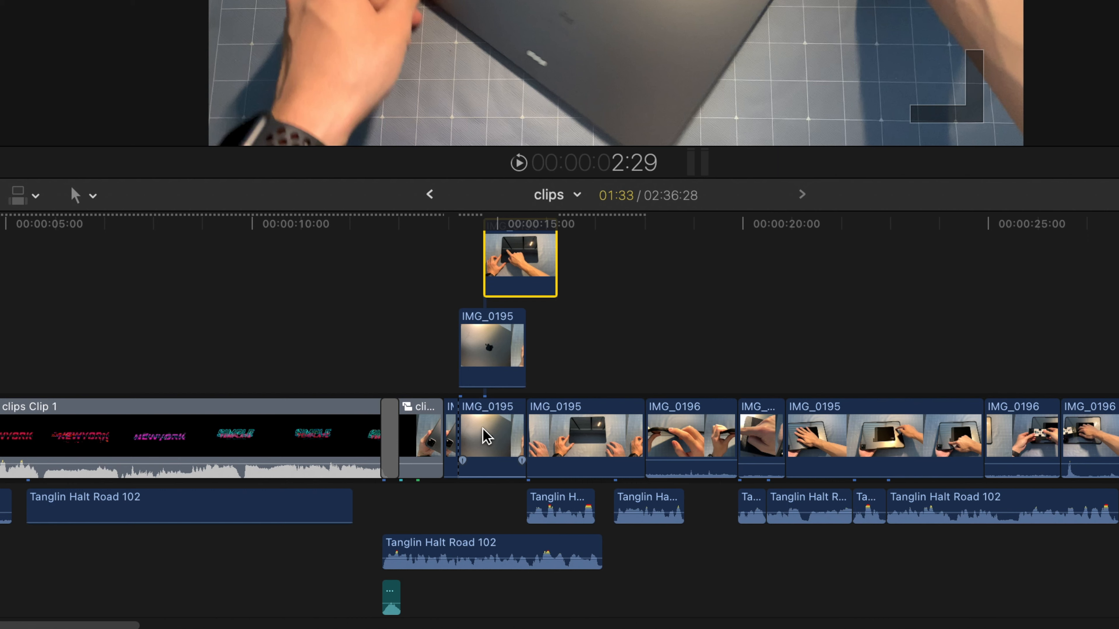
Delete the next IMG_0195 clip from the primary storyline
mouse_move(487, 436)
mouse_down()
mouse_move(524, 430)
mouse_move(492, 427)
mouse_up()
click(556, 440)
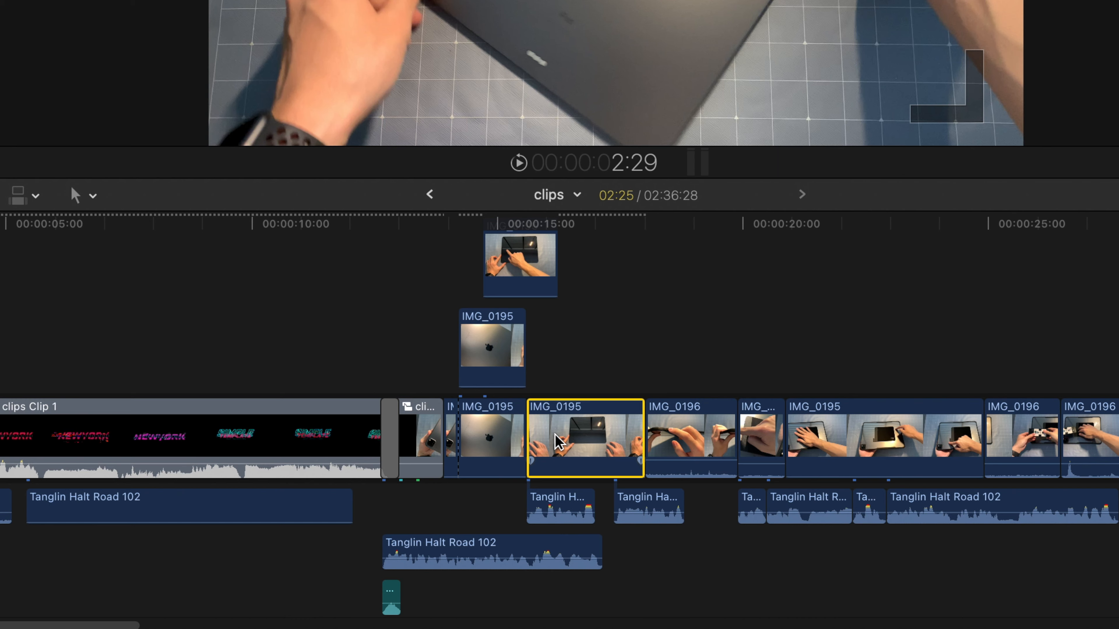
key(Delete)
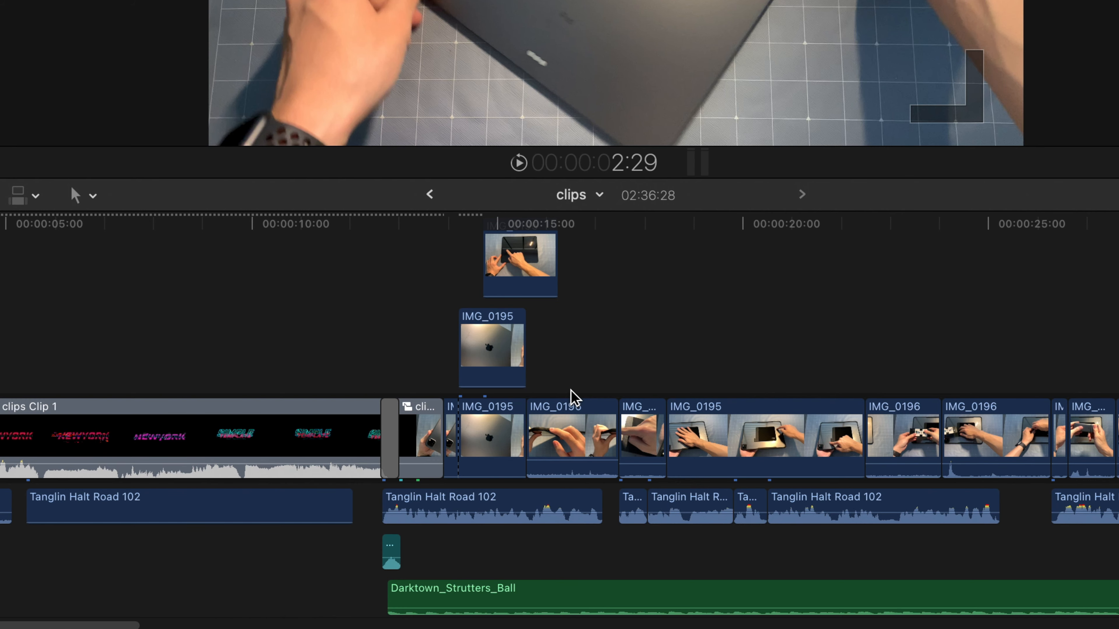
Undo the deletion and stacking, then enable the connection override so connected clips stay put
key(super+z)
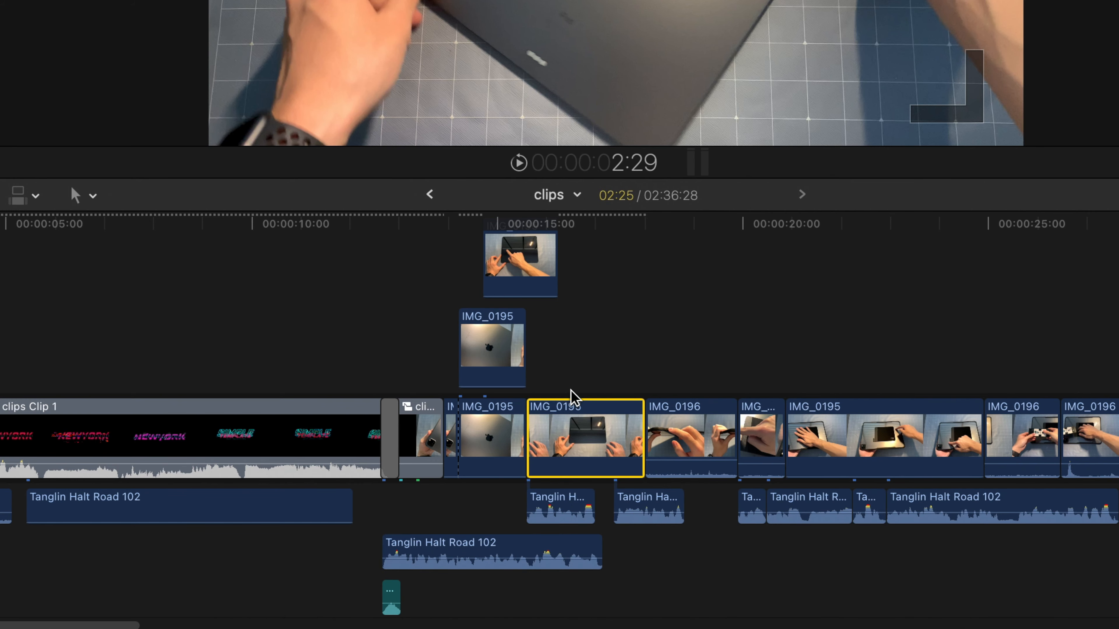
key(super+z)
key(super+z)
key(super+z)
key(super+z)
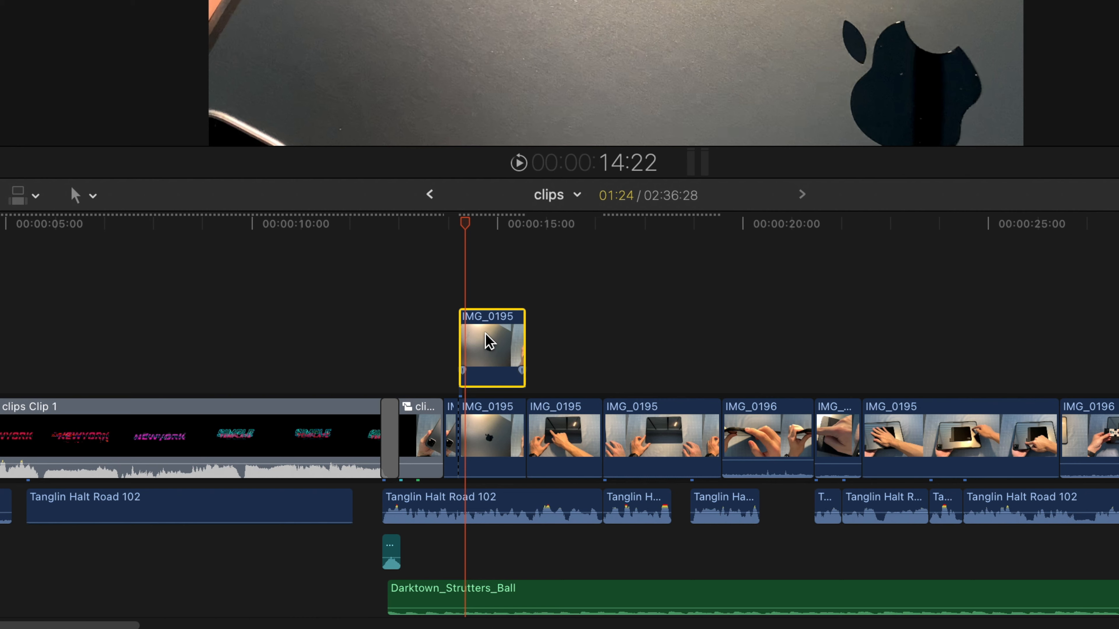
key(grave)
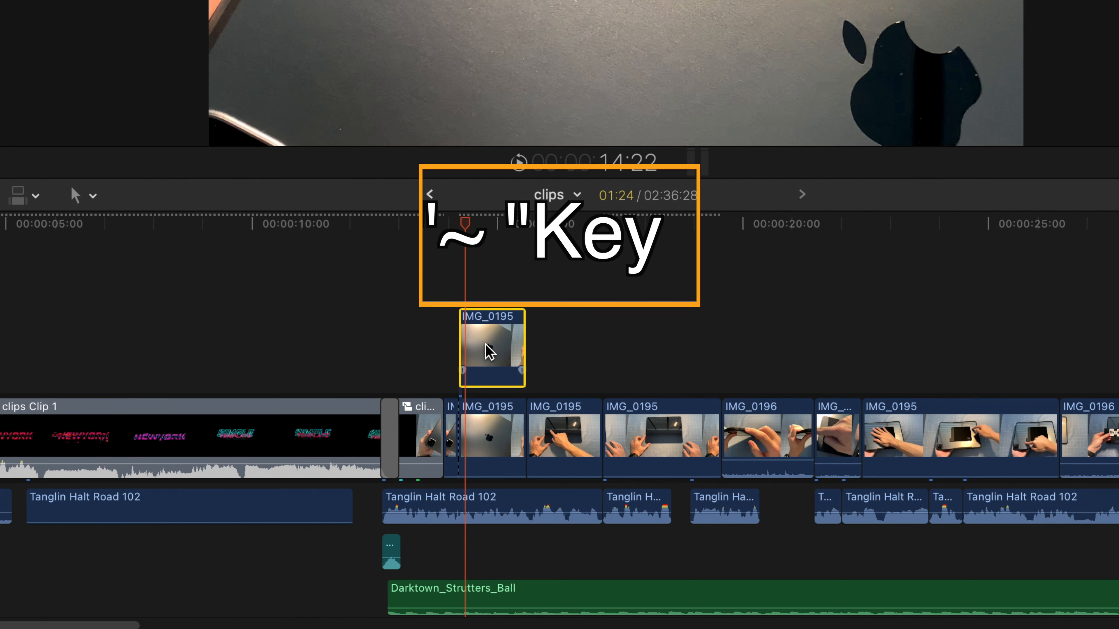
Reorder the apple and hands IMG_0195 storyline clips, ending with the hands clip after the apple clip
click(478, 415)
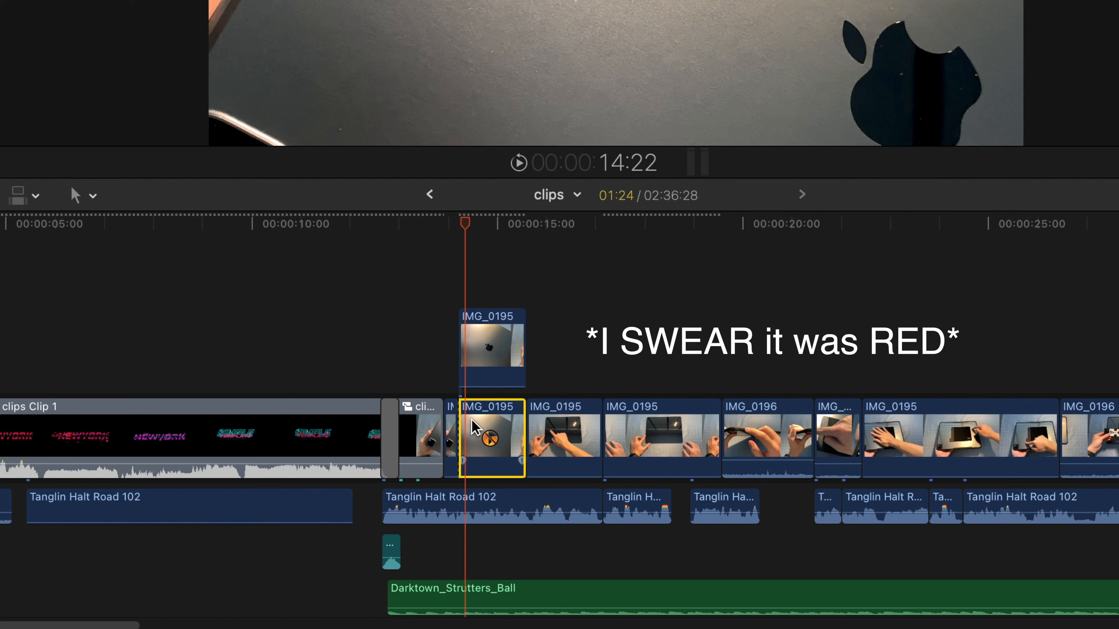
drag(472, 419, 556, 403)
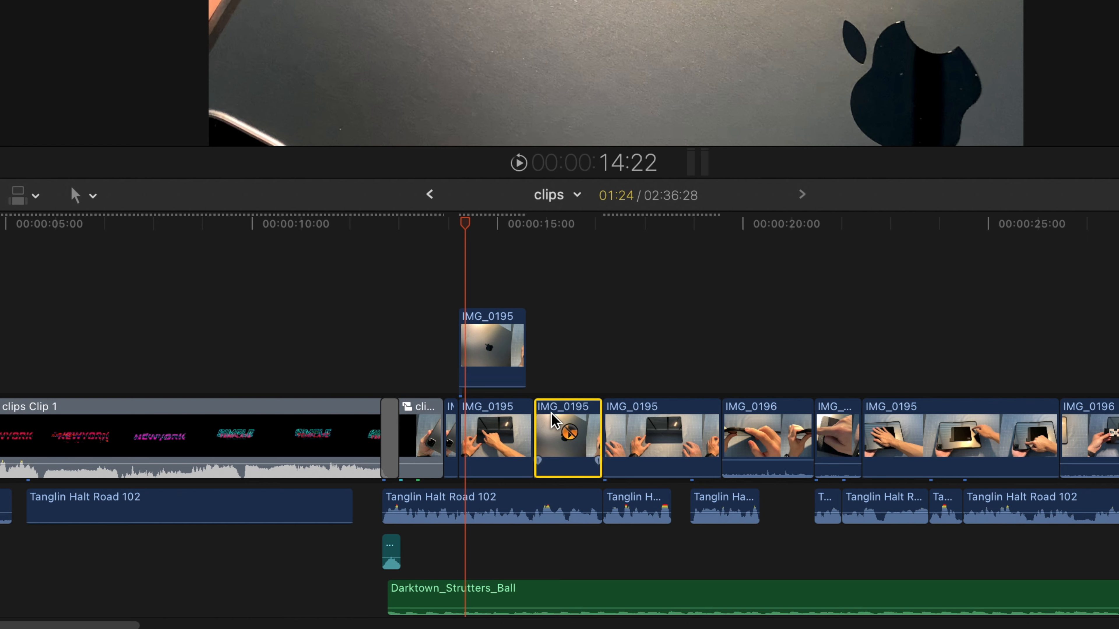
drag(556, 418, 478, 416)
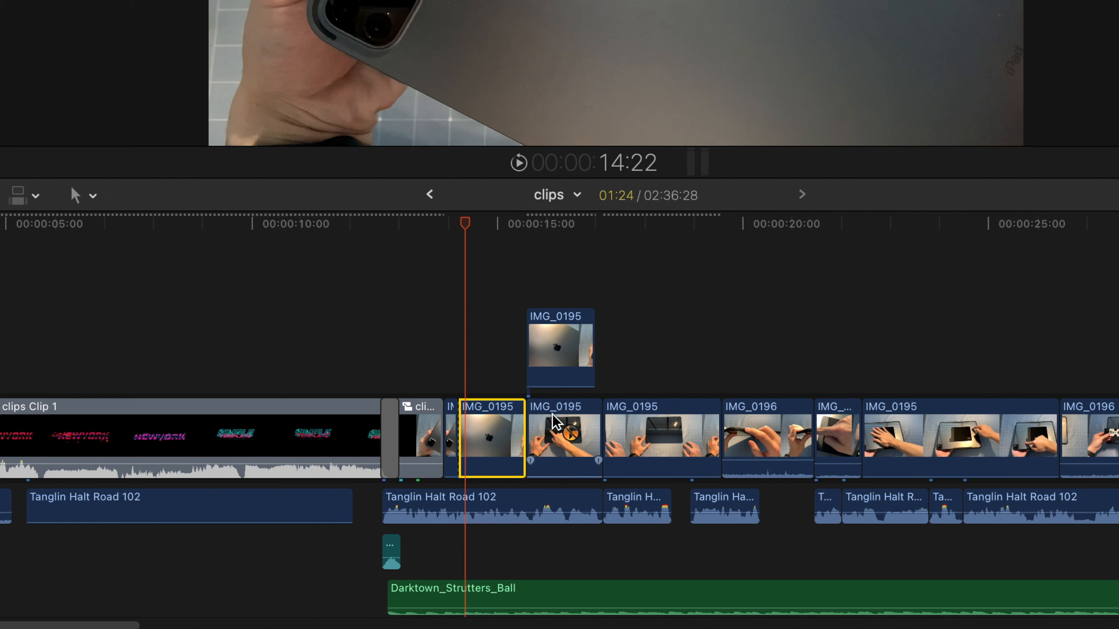
drag(553, 424, 497, 421)
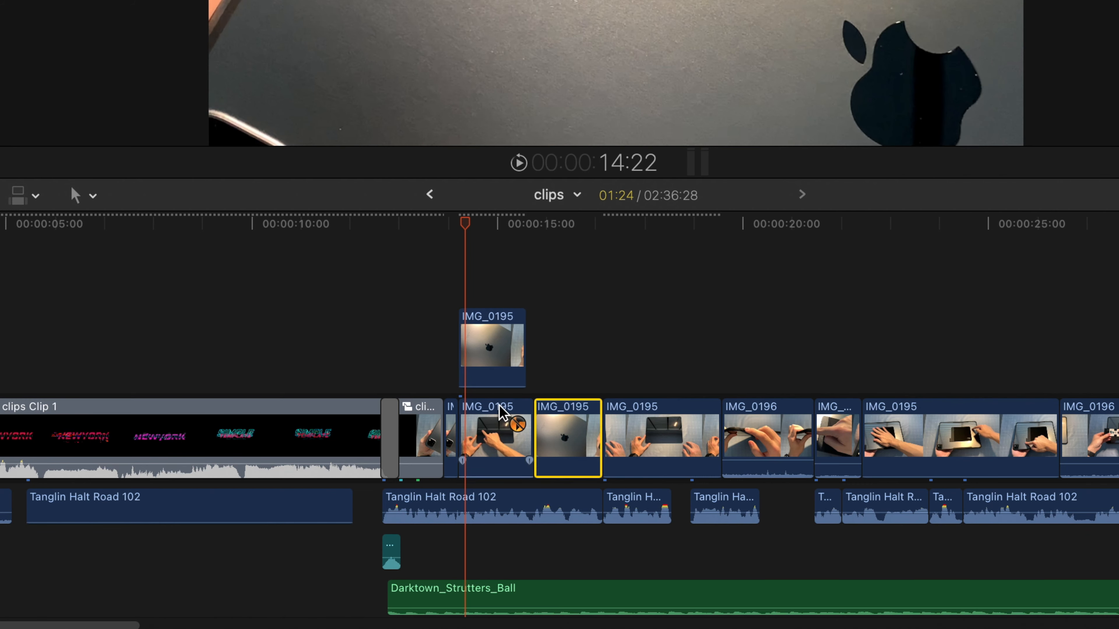
click(478, 418)
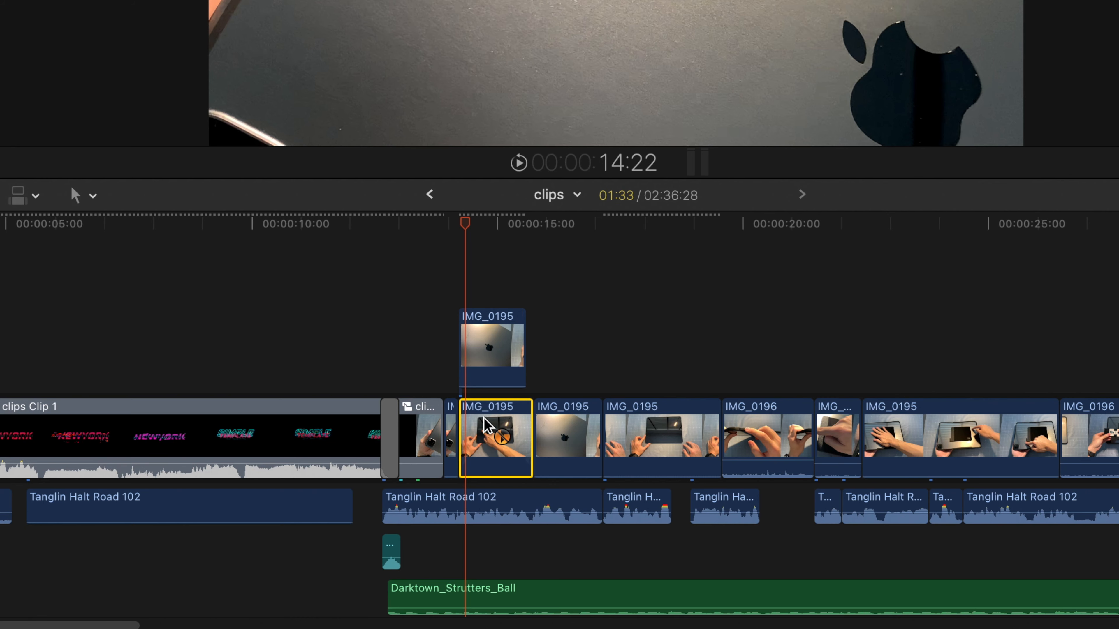
drag(482, 420, 555, 422)
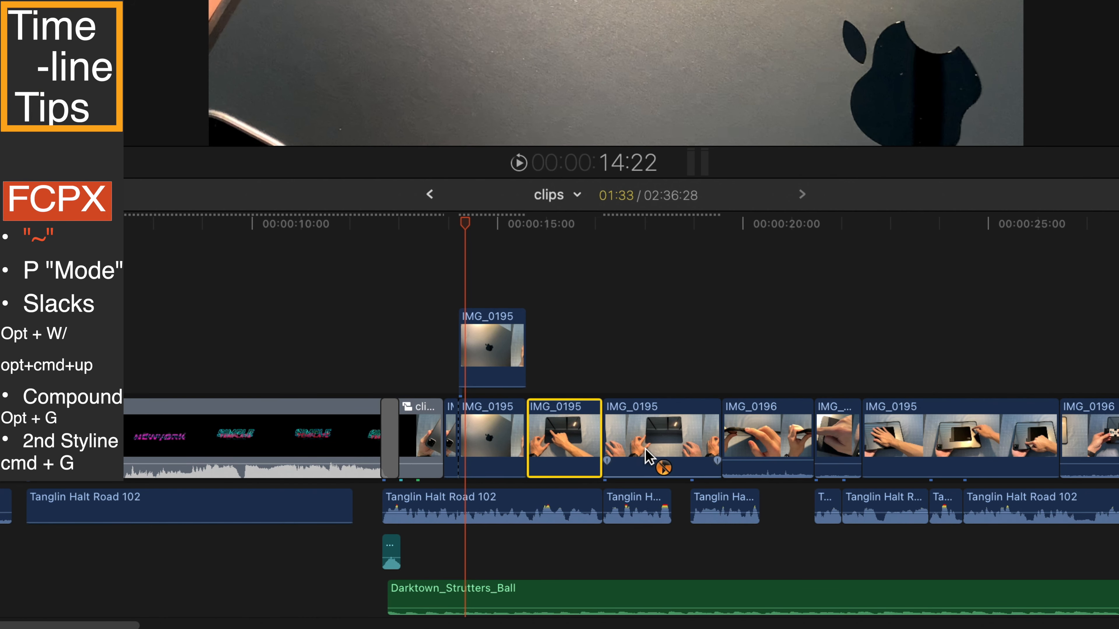
click(617, 448)
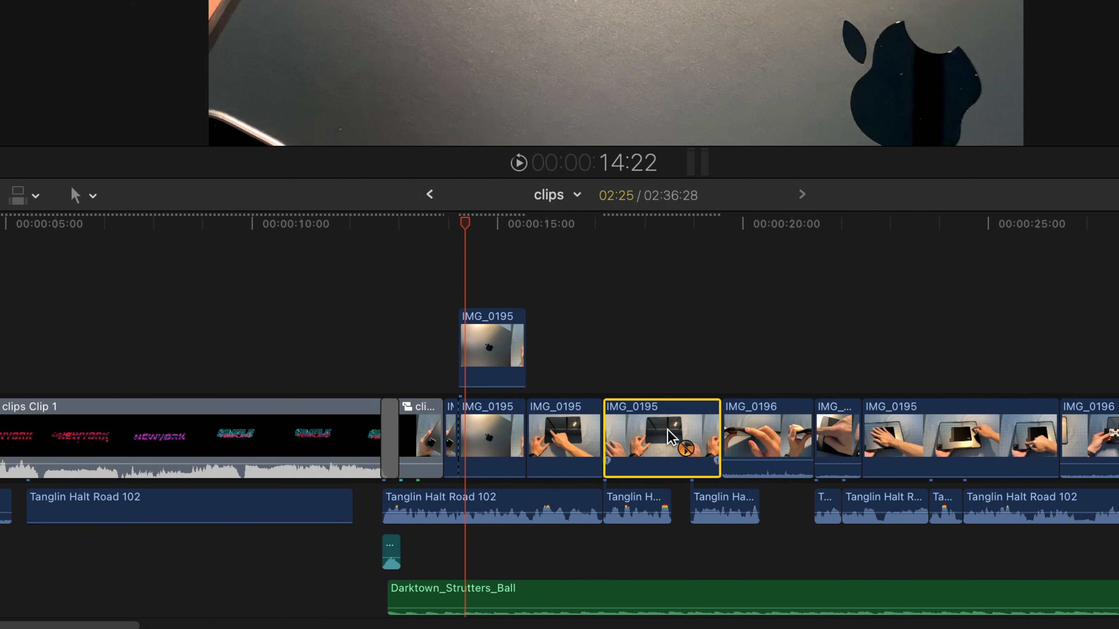
drag(667, 434, 803, 426)
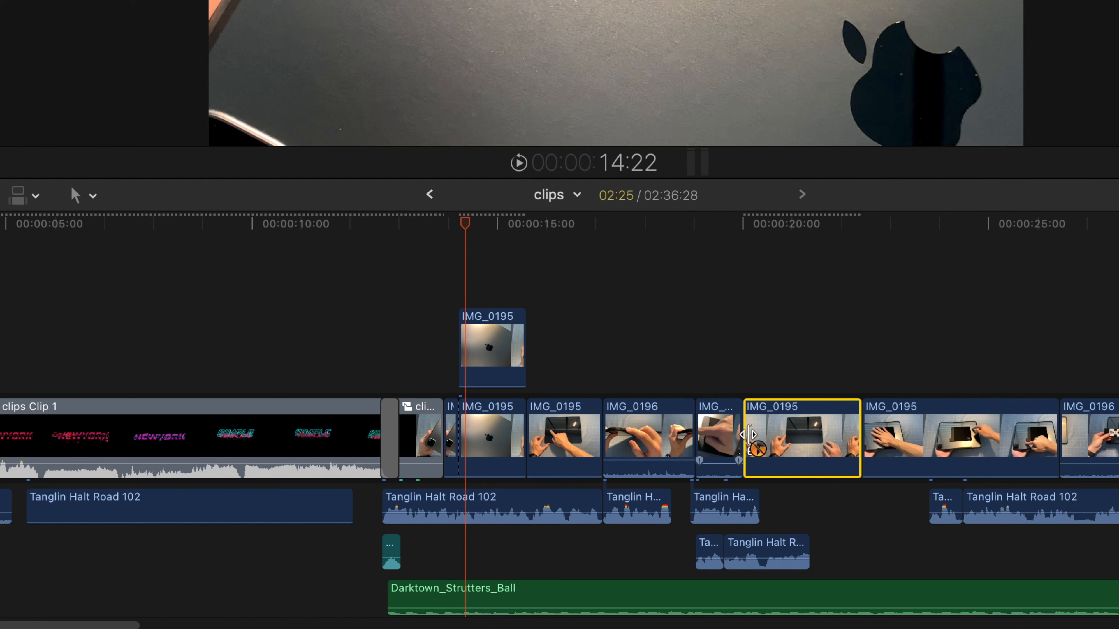
key(super+z)
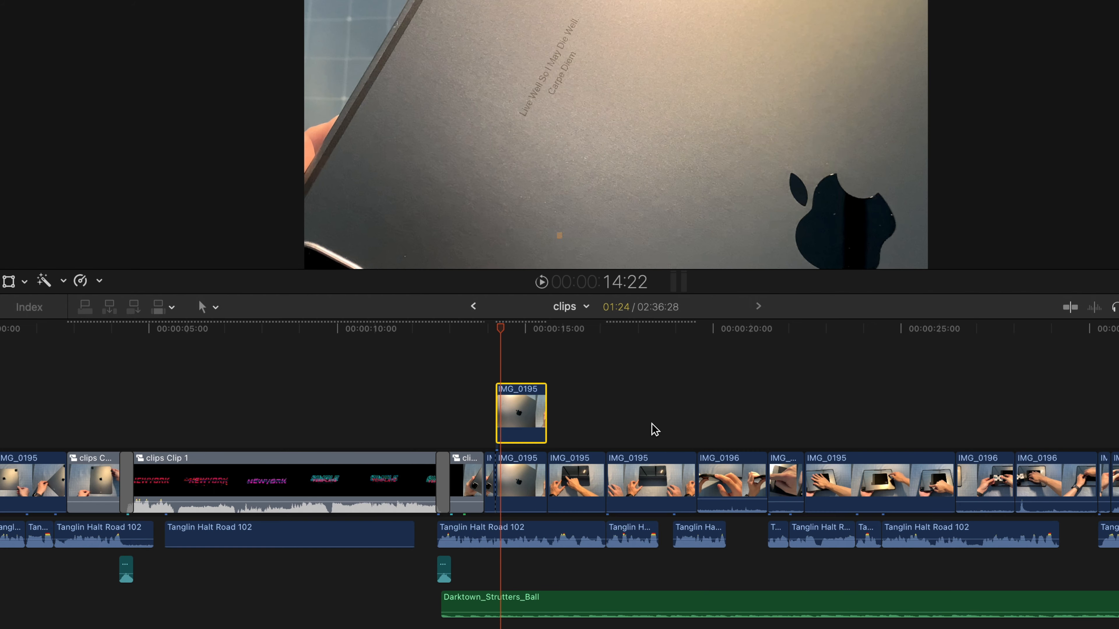
scroll(652, 425, down, 1)
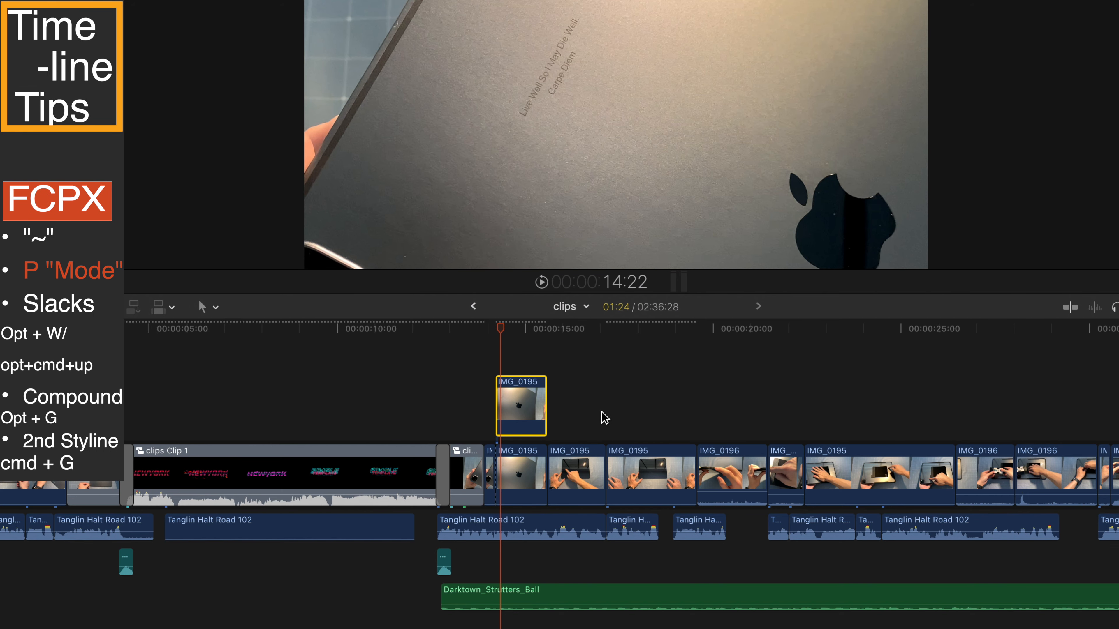
Push the IMG_0195 clip later with the Position tool, then move it back to close the gap
key(p)
drag(577, 463, 608, 466)
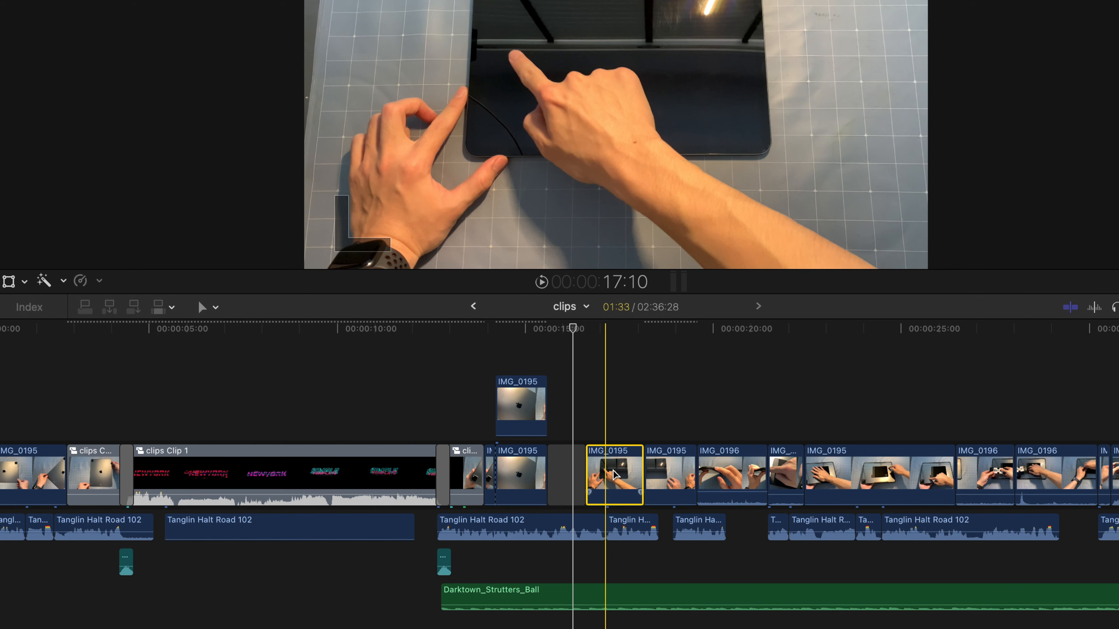
click(563, 464)
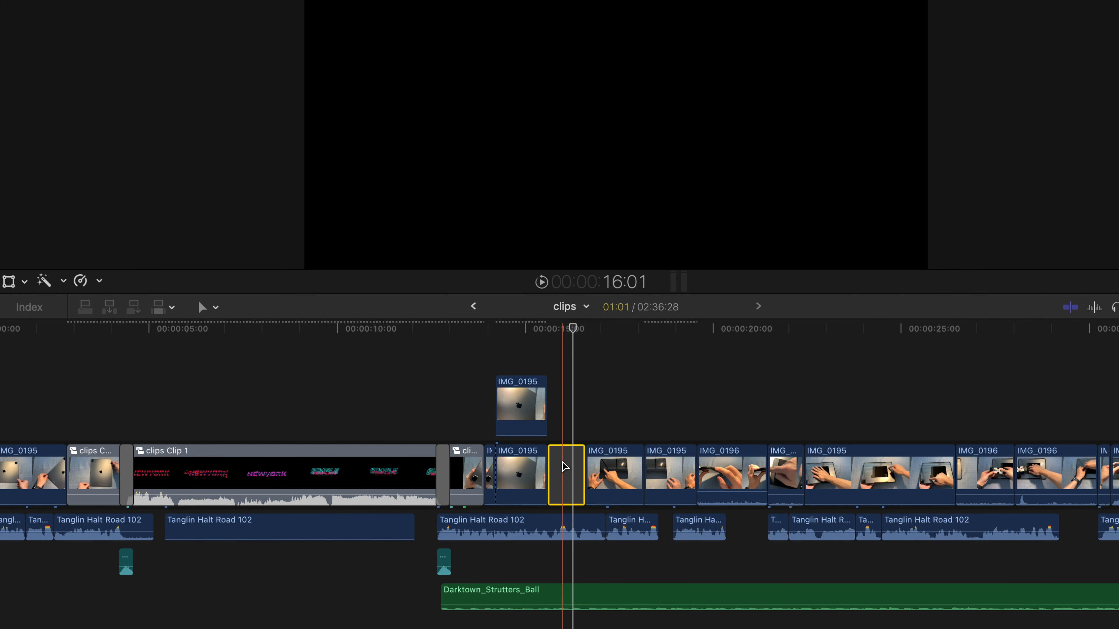
click(605, 466)
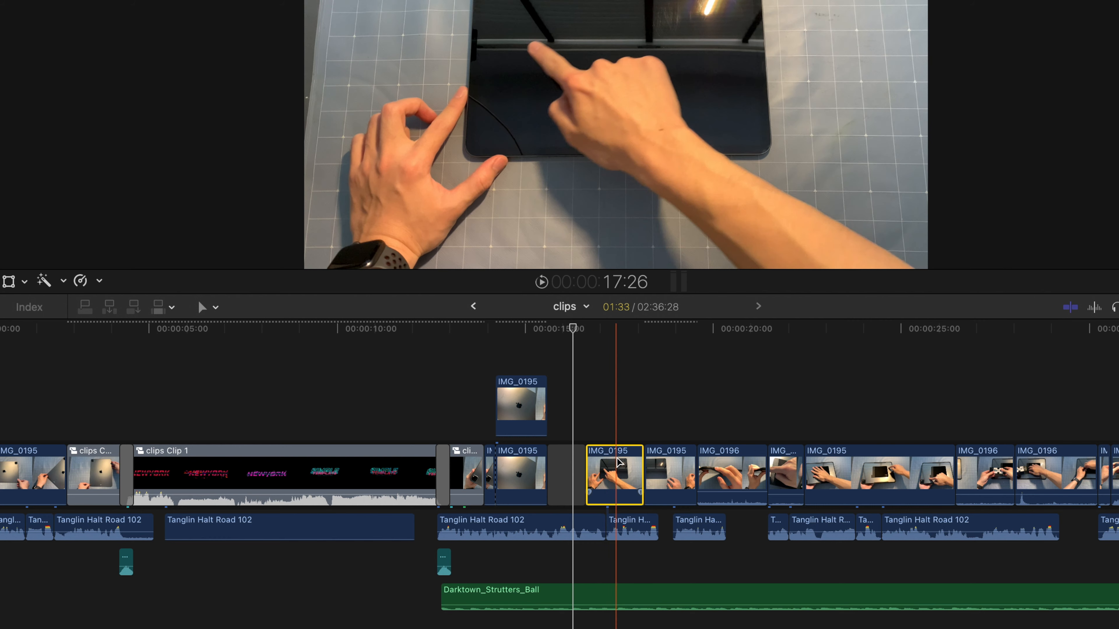
drag(618, 462, 585, 462)
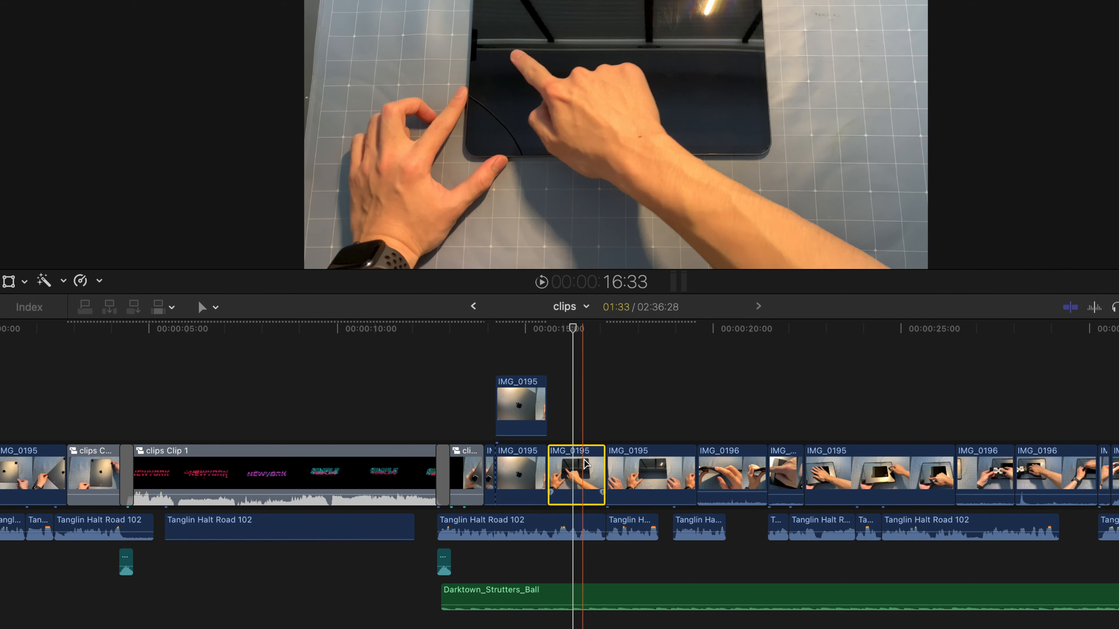
click(549, 329)
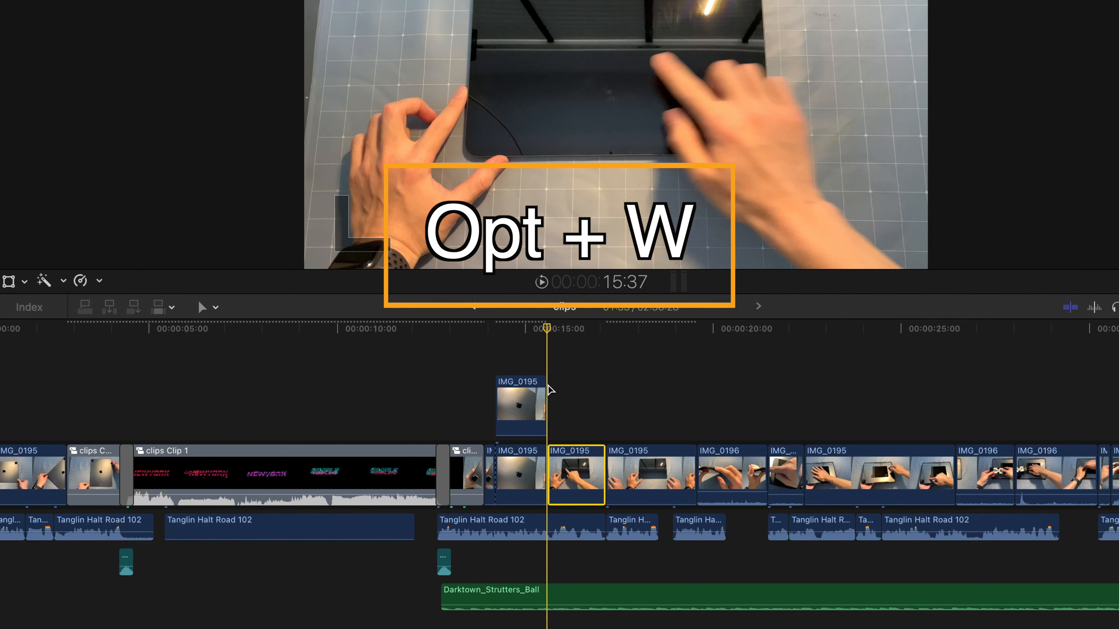
Insert a gap at the playhead, slide the IMG_0195 clips left, and select the gap clips
key(alt+w)
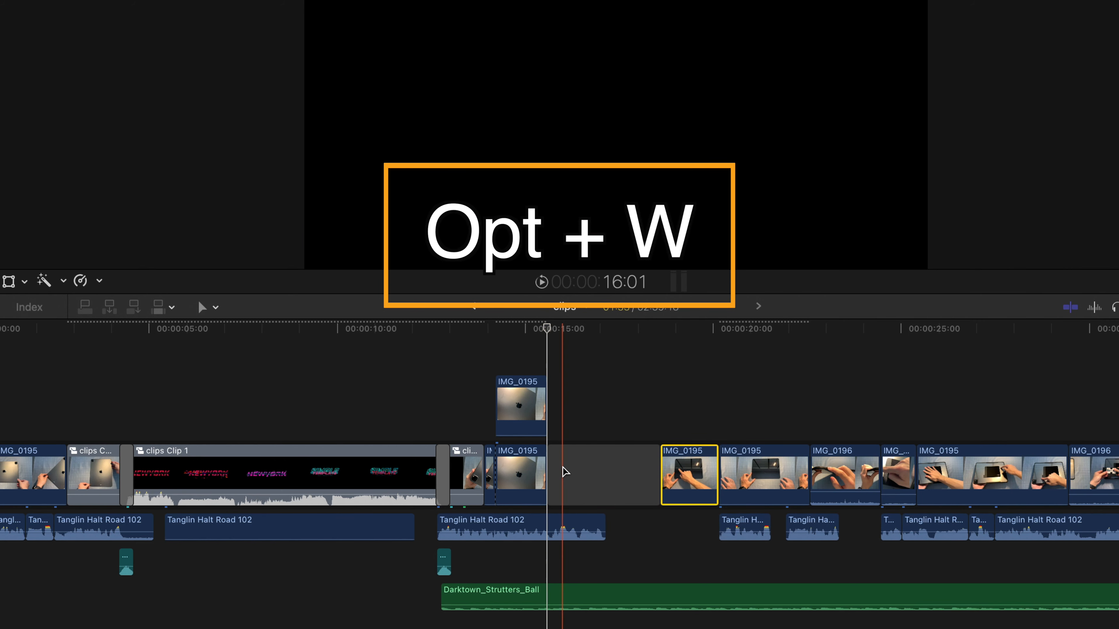
click(593, 465)
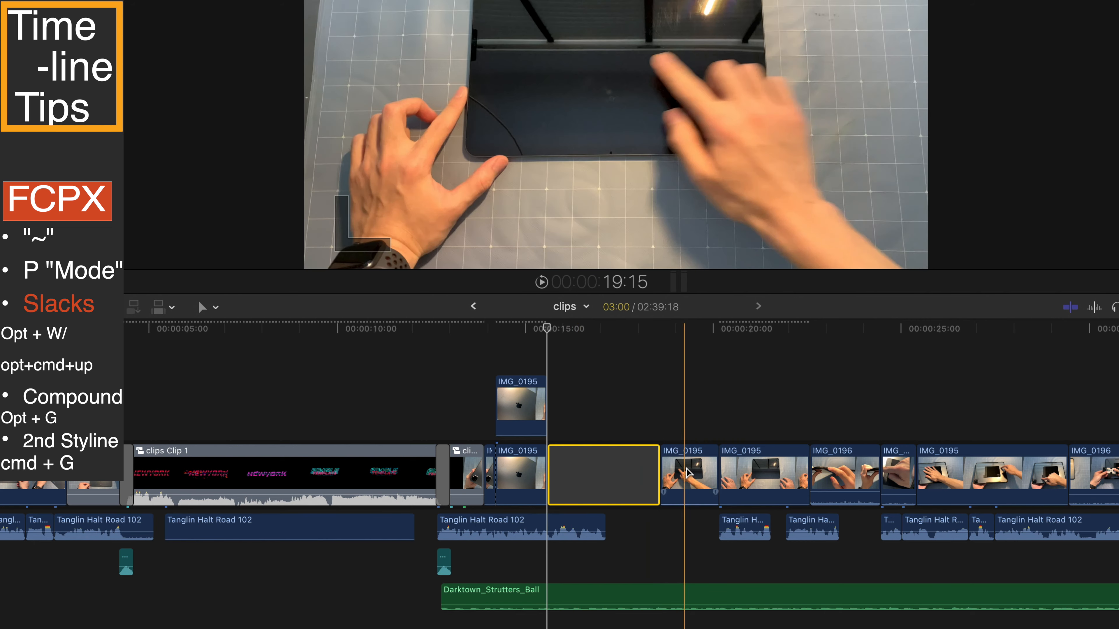
drag(697, 470, 662, 470)
click(629, 469)
drag(729, 465, 646, 465)
drag(716, 464, 698, 465)
click(684, 464)
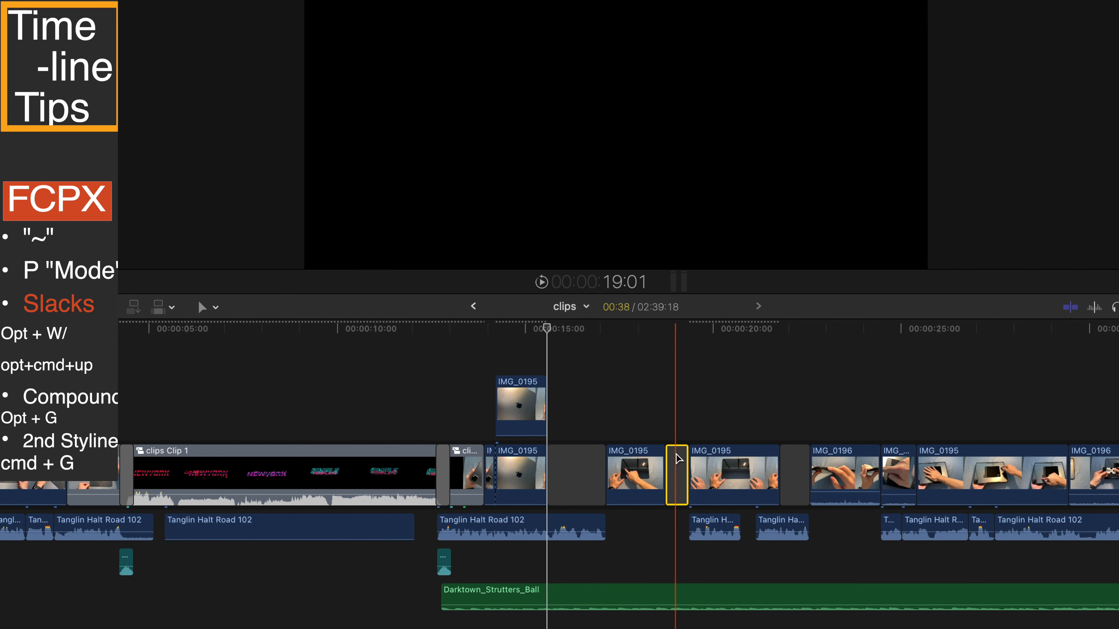
super+click(794, 474)
Delete the three gaps, undo, then slide the IMG_0195, short and IMG_0196 clips left
super+click(586, 461)
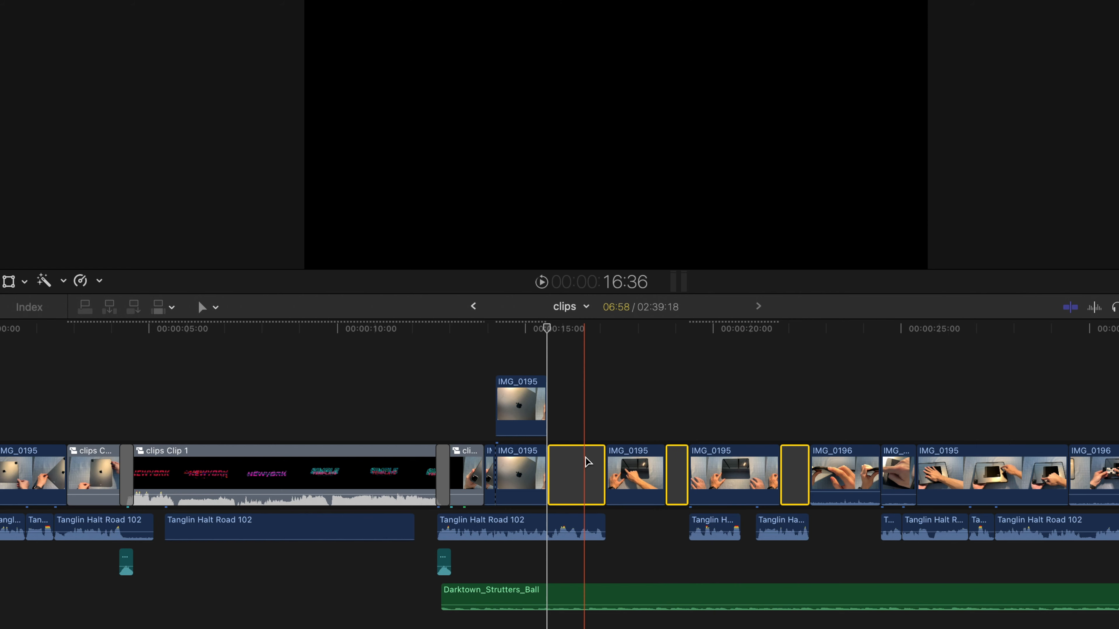
key(Delete)
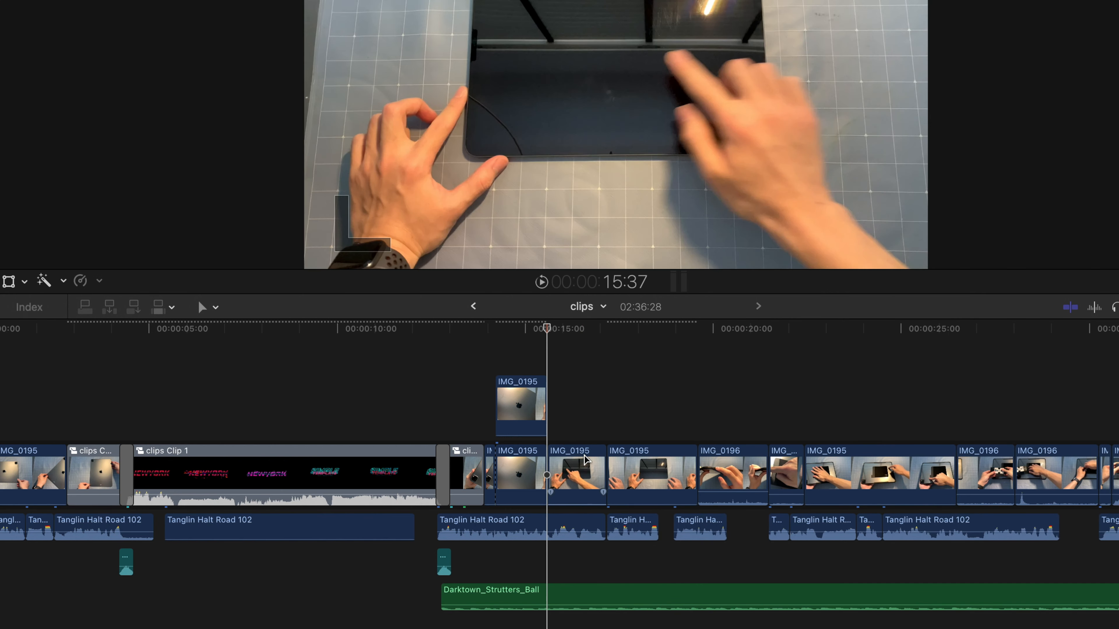
key(super+z)
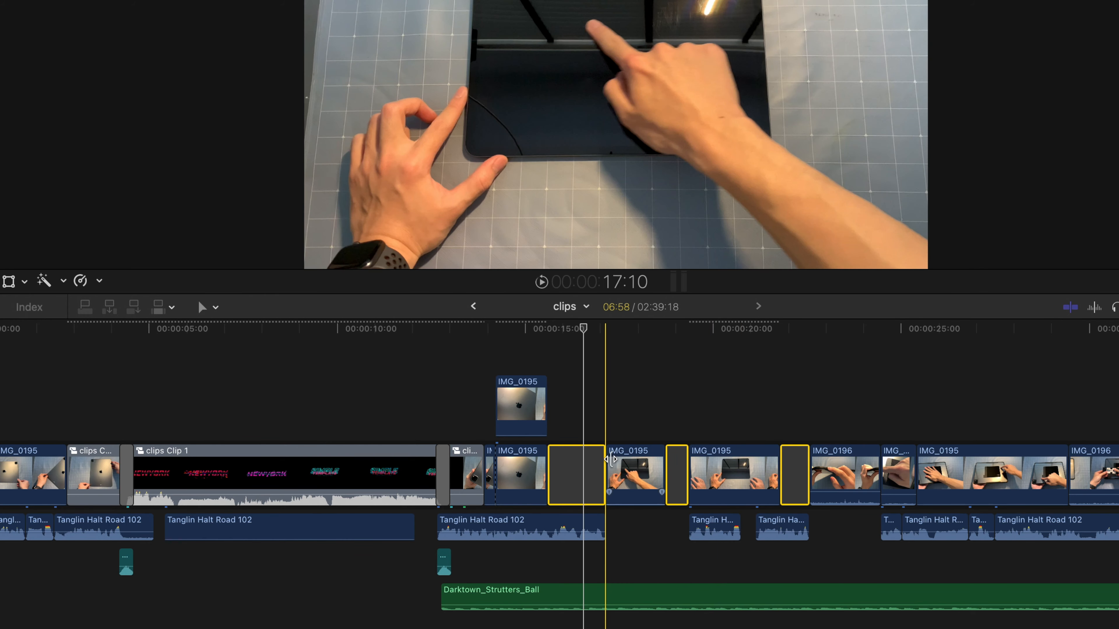
drag(636, 472, 590, 472)
drag(712, 472, 668, 472)
drag(908, 471, 766, 472)
drag(849, 471, 825, 469)
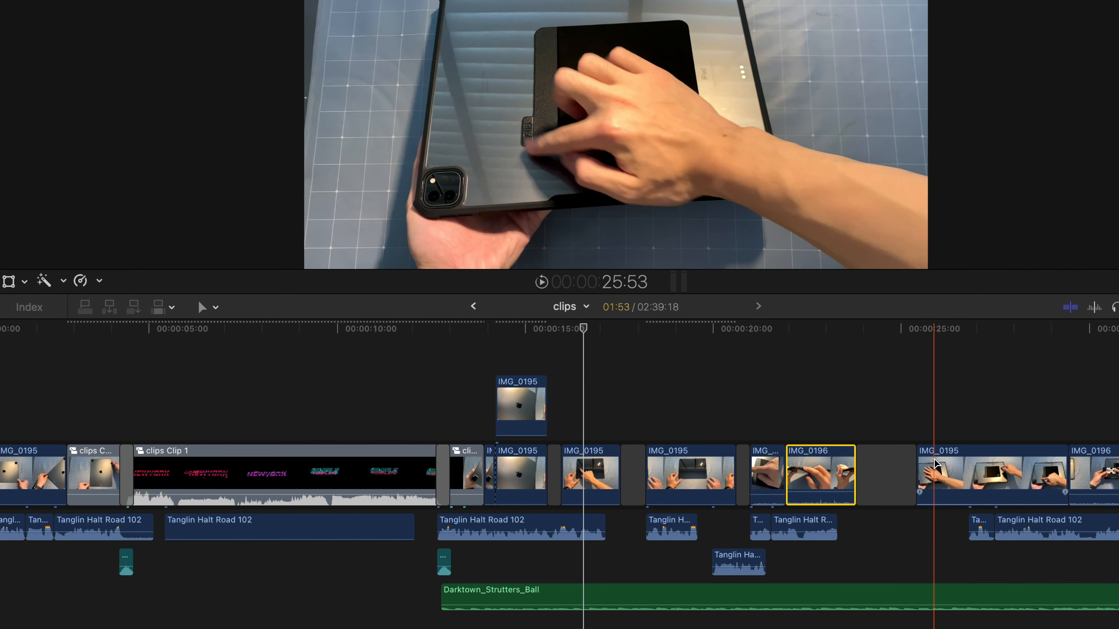
key(super+z)
Shift the last IMG_0195 clip left, then insert and undo a 3-second gap near 00:00:18:56
drag(935, 466, 894, 473)
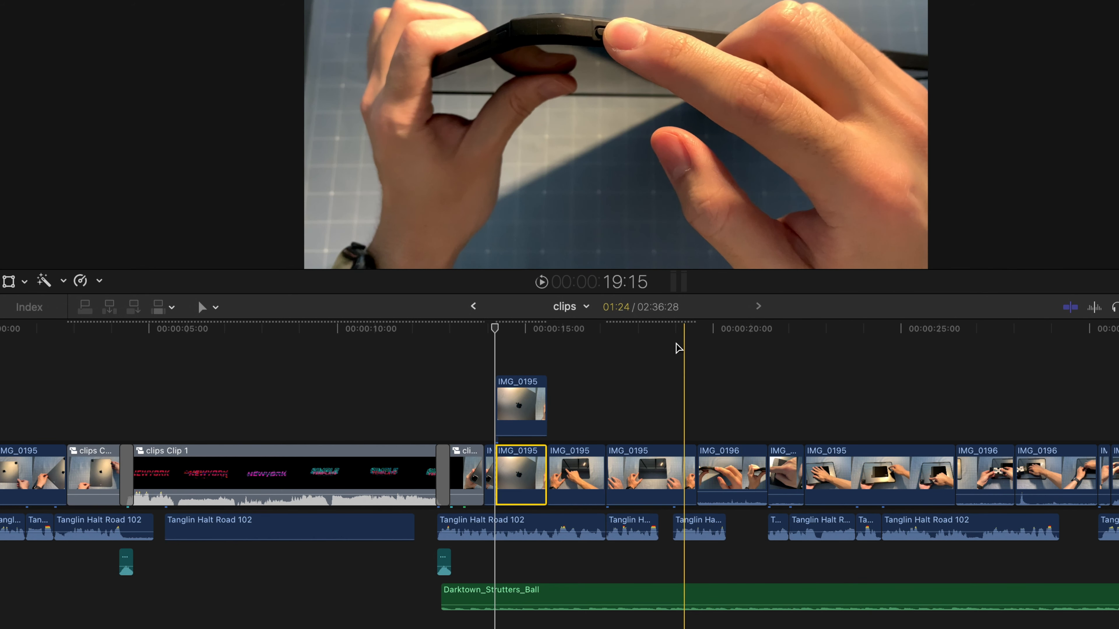
click(671, 331)
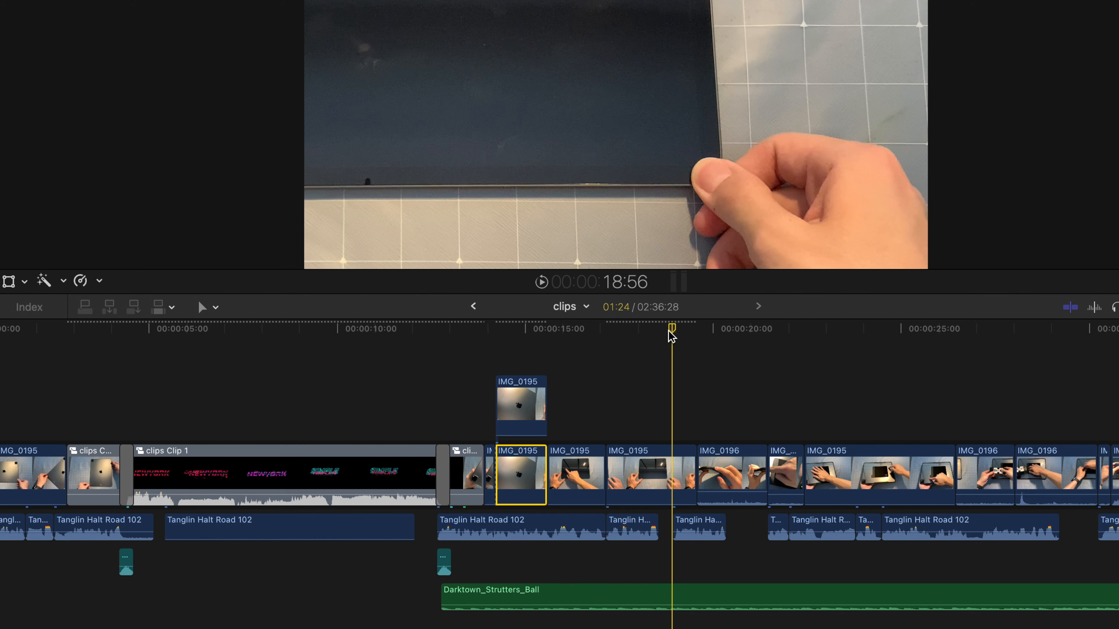
key(alt+w)
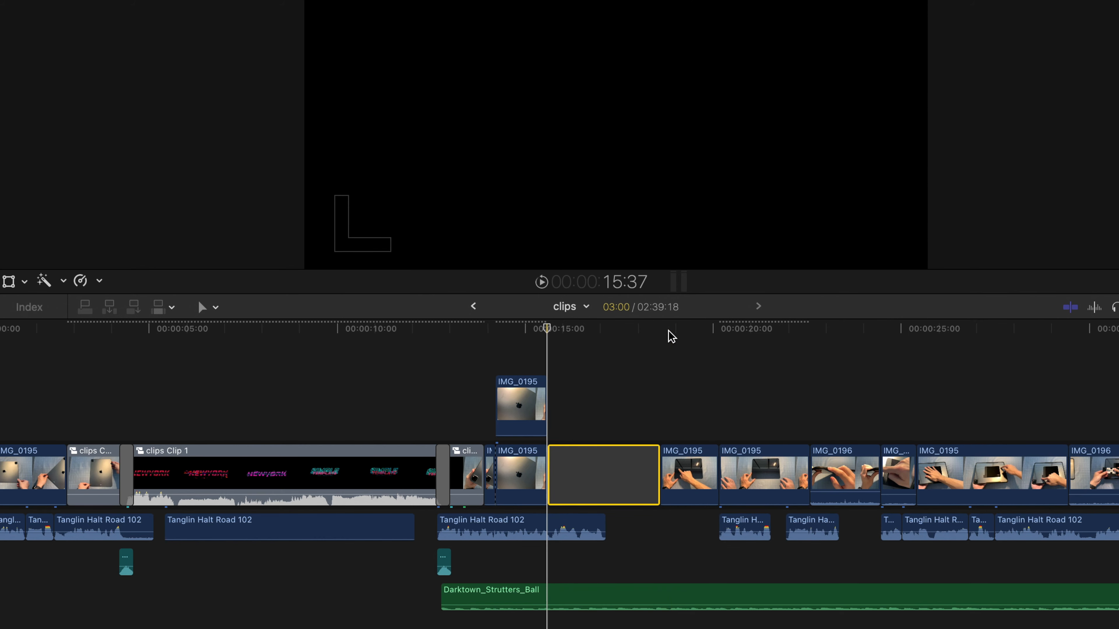
key(super+z)
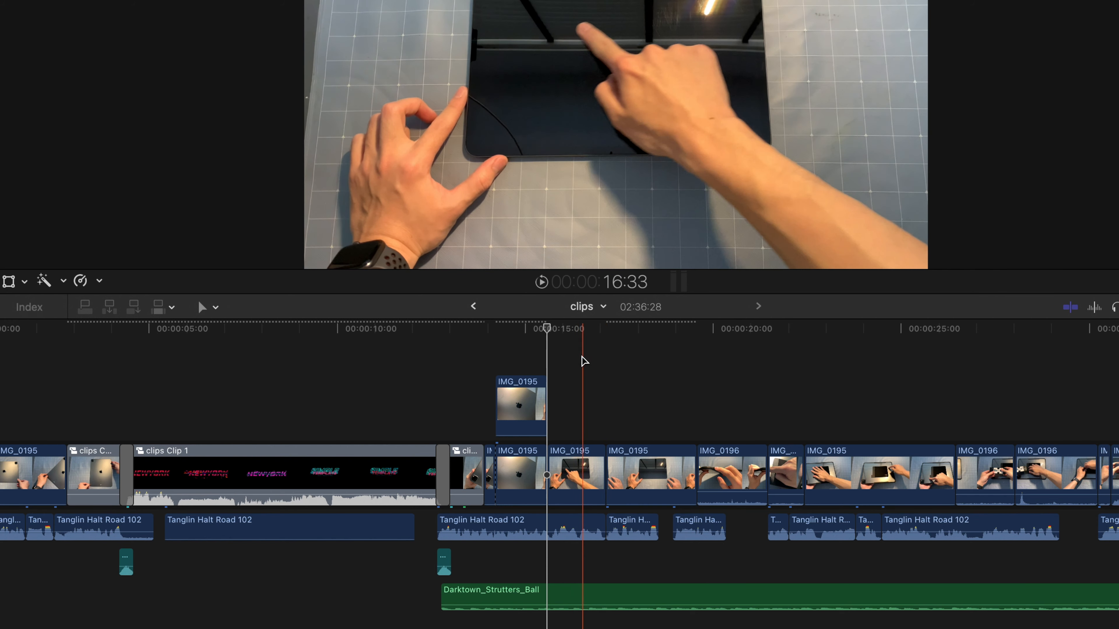
click(570, 329)
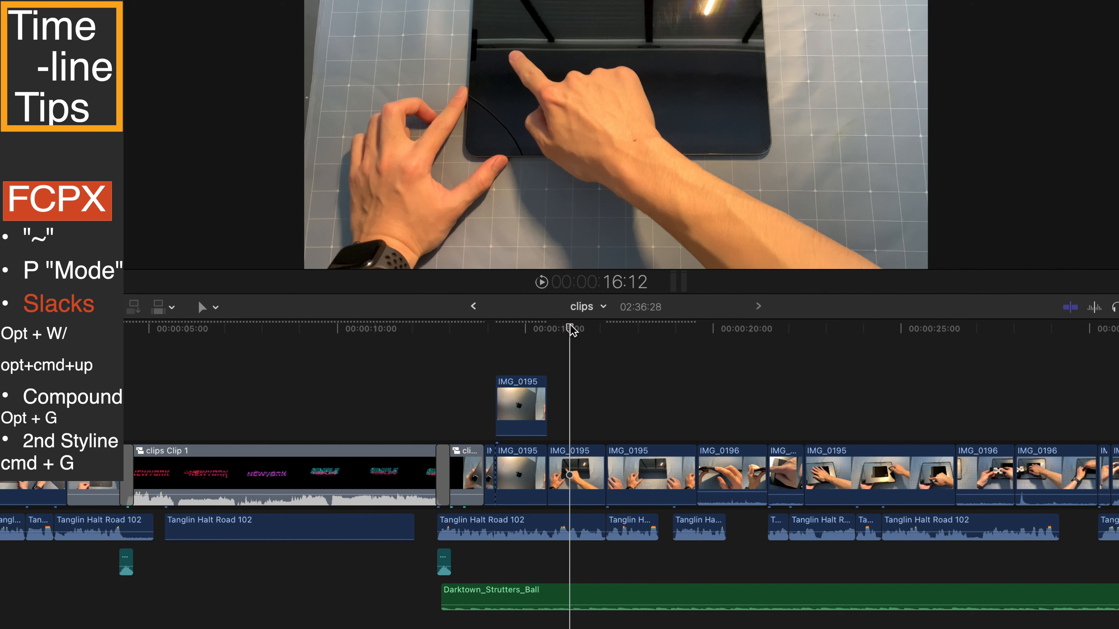
Lift the IMG_0195 clip above the storyline and move it later in time
click(520, 459)
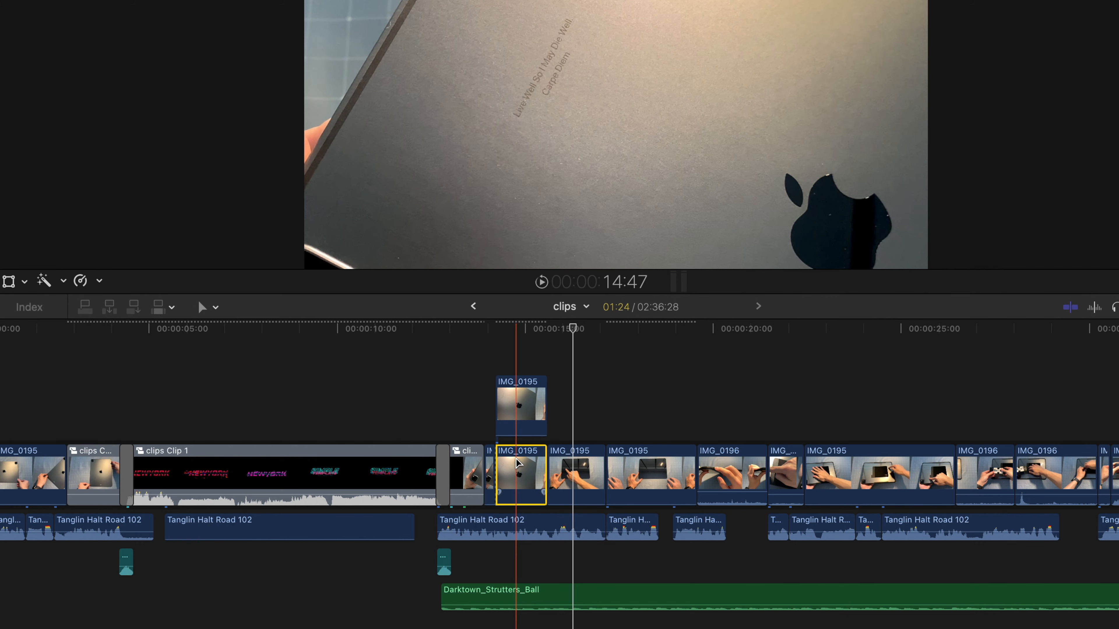
mouse_move(518, 463)
mouse_down()
mouse_move(547, 441)
mouse_move(560, 457)
mouse_move(518, 465)
mouse_up()
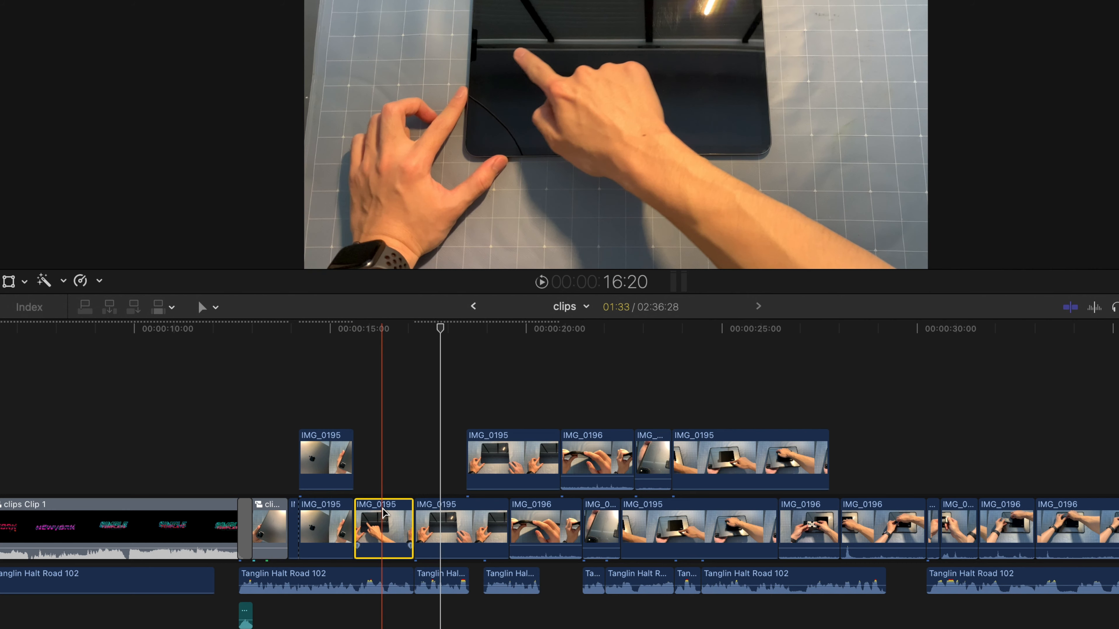
mouse_move(382, 512)
mouse_down()
mouse_move(415, 512)
mouse_move(374, 508)
mouse_up()
Switch back to the Select tool from the Tools pop-up
click(215, 307)
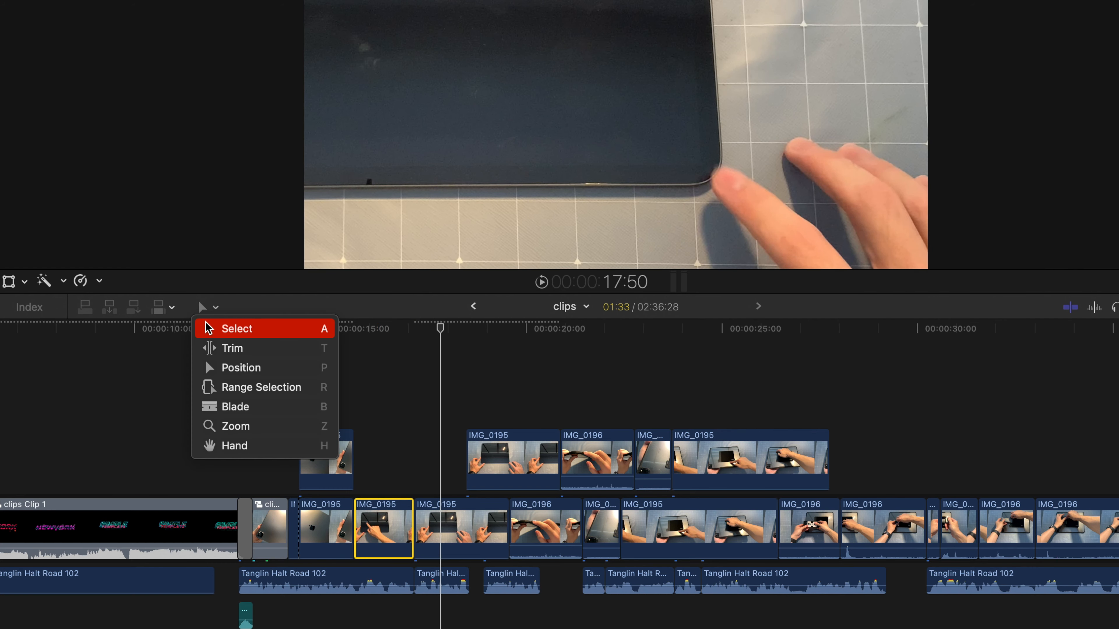
click(232, 331)
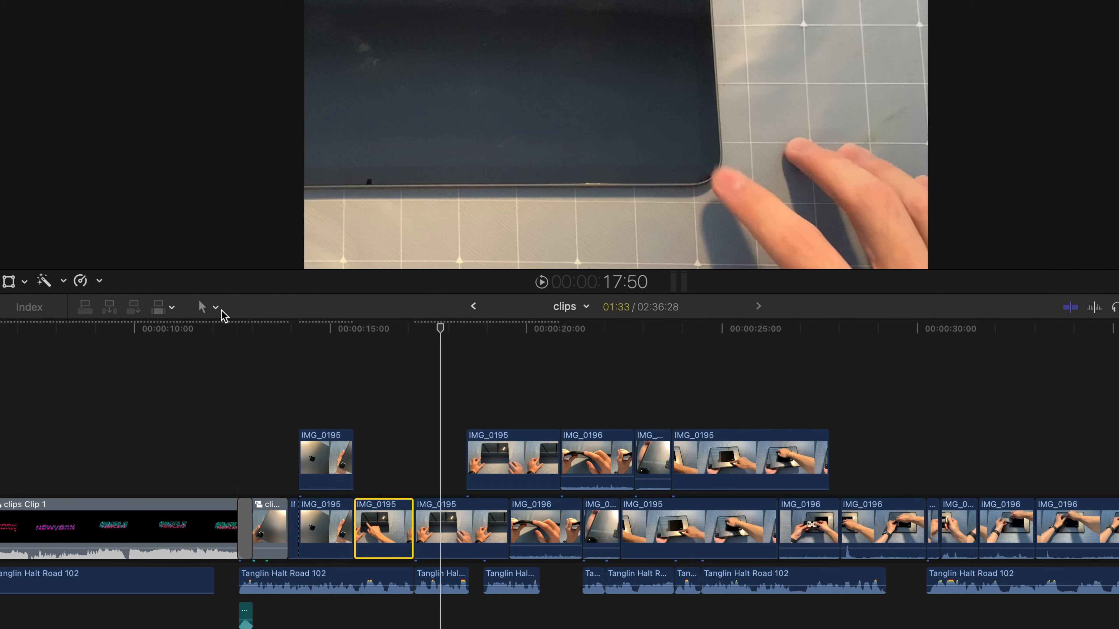
click(216, 307)
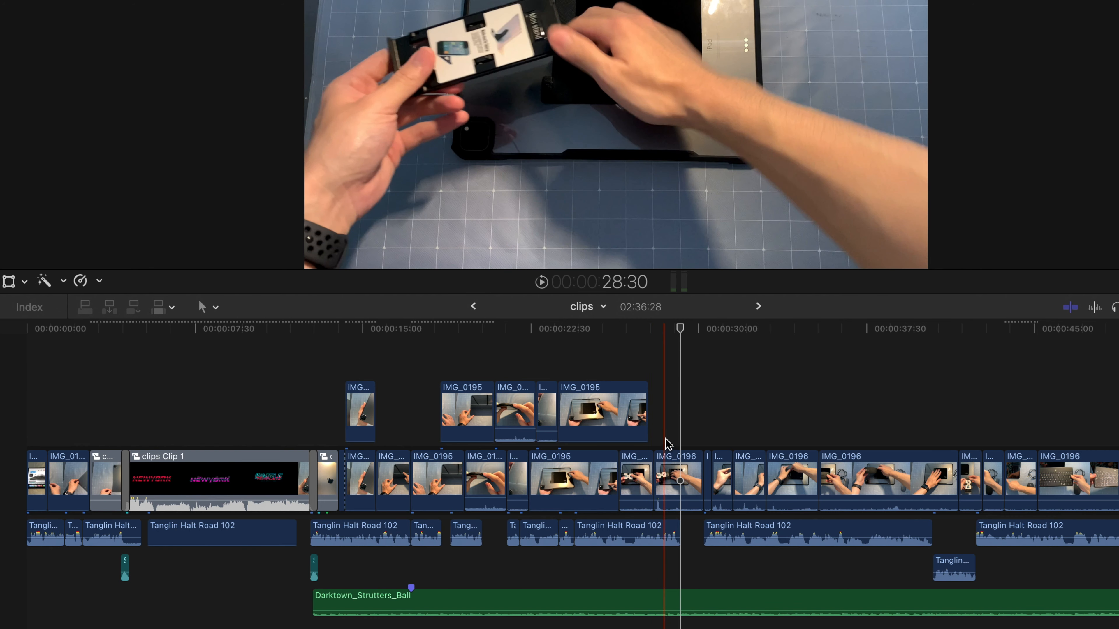
Lift the IMG_0196 clip and two short clips into a connected storyline, then select that storyline
drag(663, 438, 723, 467)
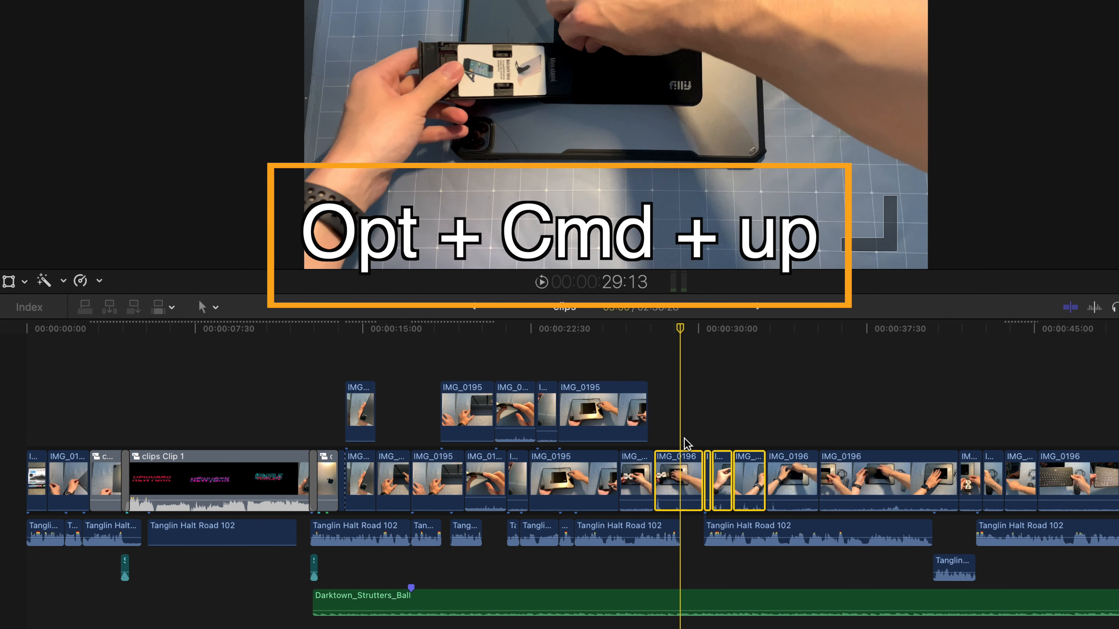
key(alt+super+Up)
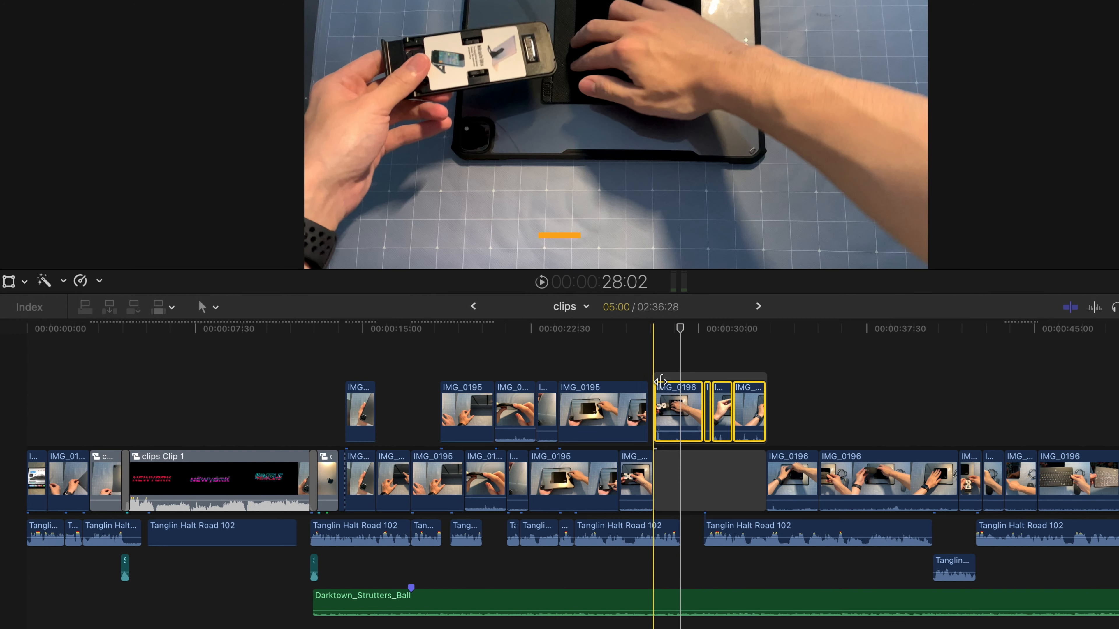
click(667, 380)
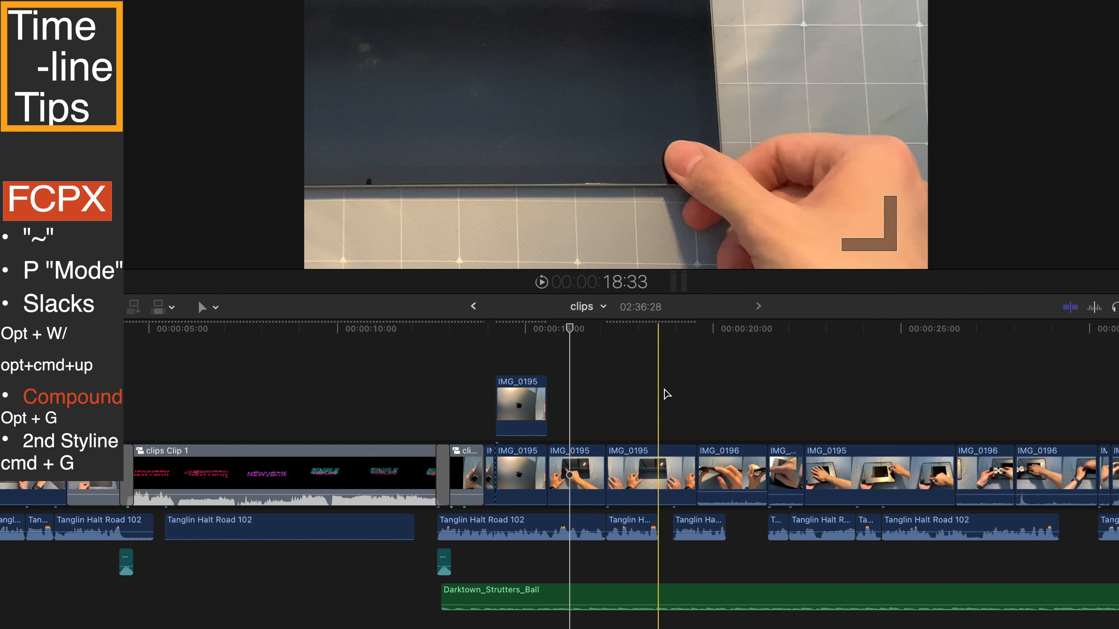
scroll(625, 507, down, 2)
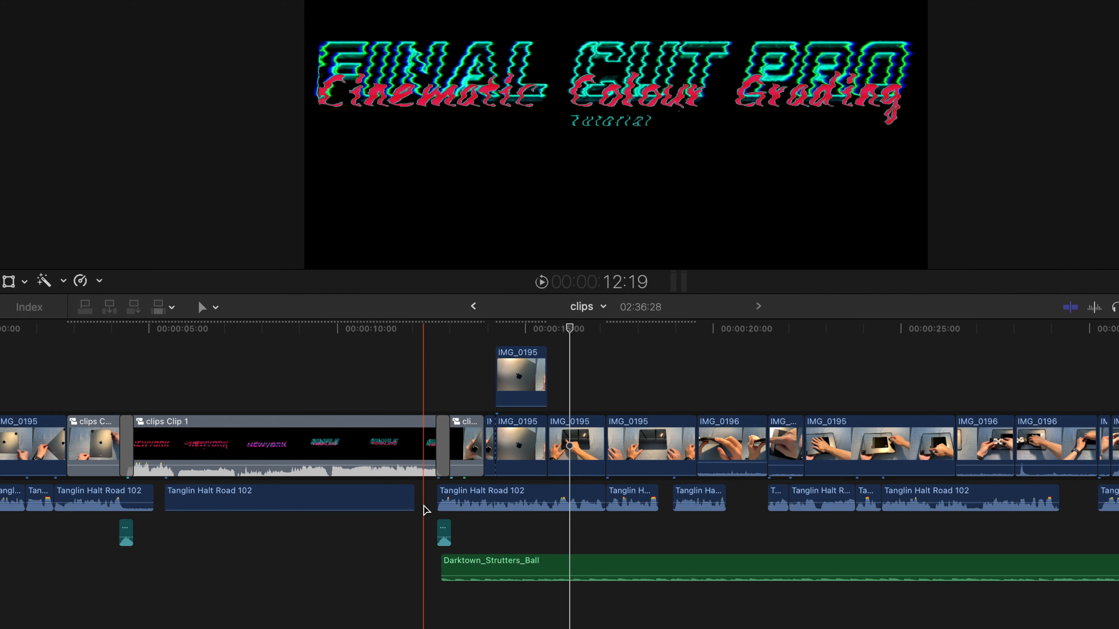
mouse_move(579, 441)
mouse_down()
mouse_move(643, 438)
mouse_move(554, 443)
mouse_move(637, 441)
mouse_move(559, 445)
mouse_move(566, 454)
mouse_up()
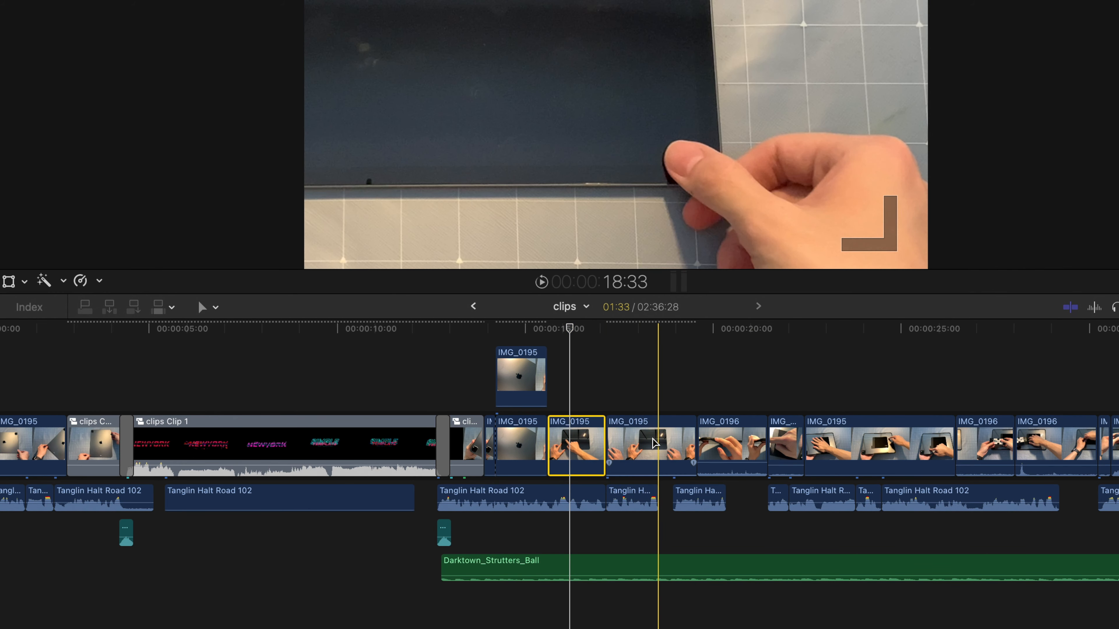
mouse_move(655, 443)
mouse_down()
mouse_move(656, 459)
mouse_move(658, 445)
mouse_up()
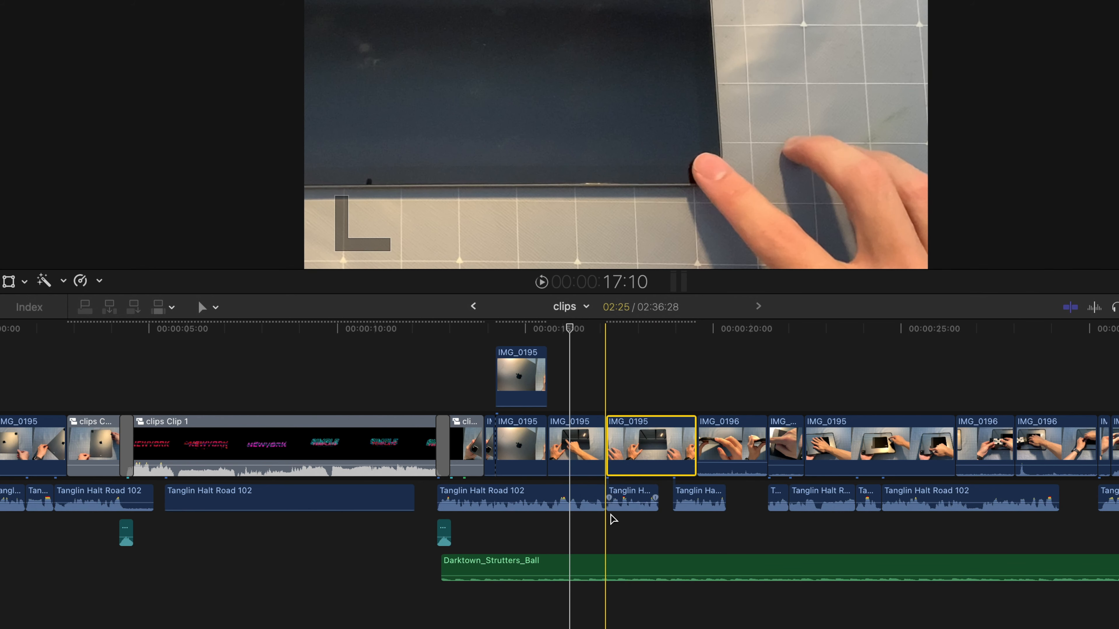
click(614, 570)
Add a marker, select the Tanglin Halt Road dialogue clips, and start a compound clip 'clips Clip 2'
key(m)
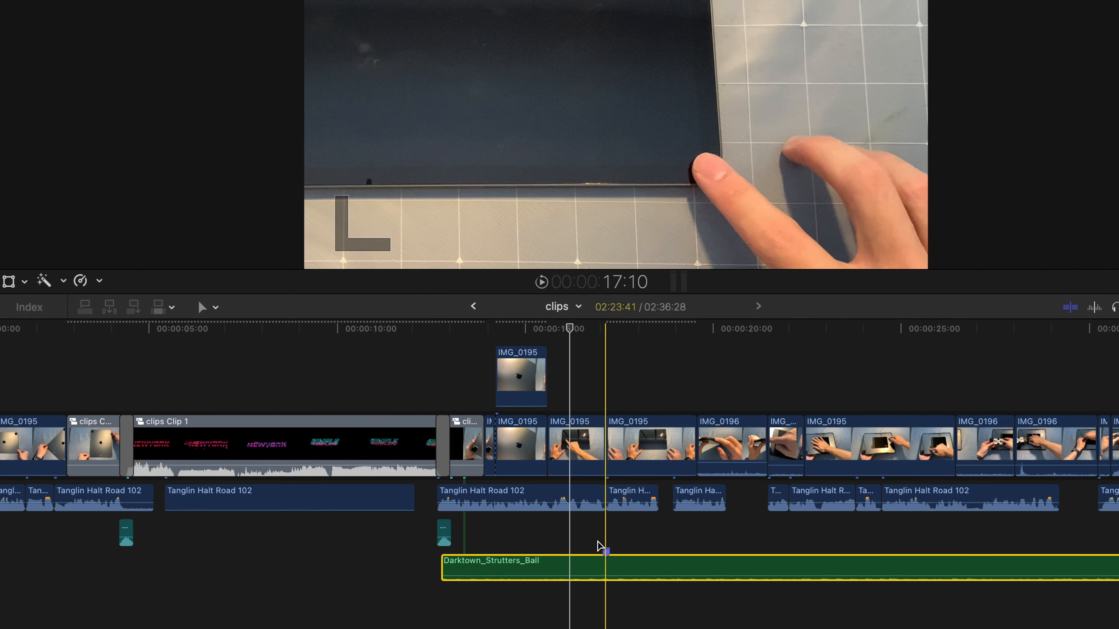
key(super+equal)
key(super+equal)
key(super+equal)
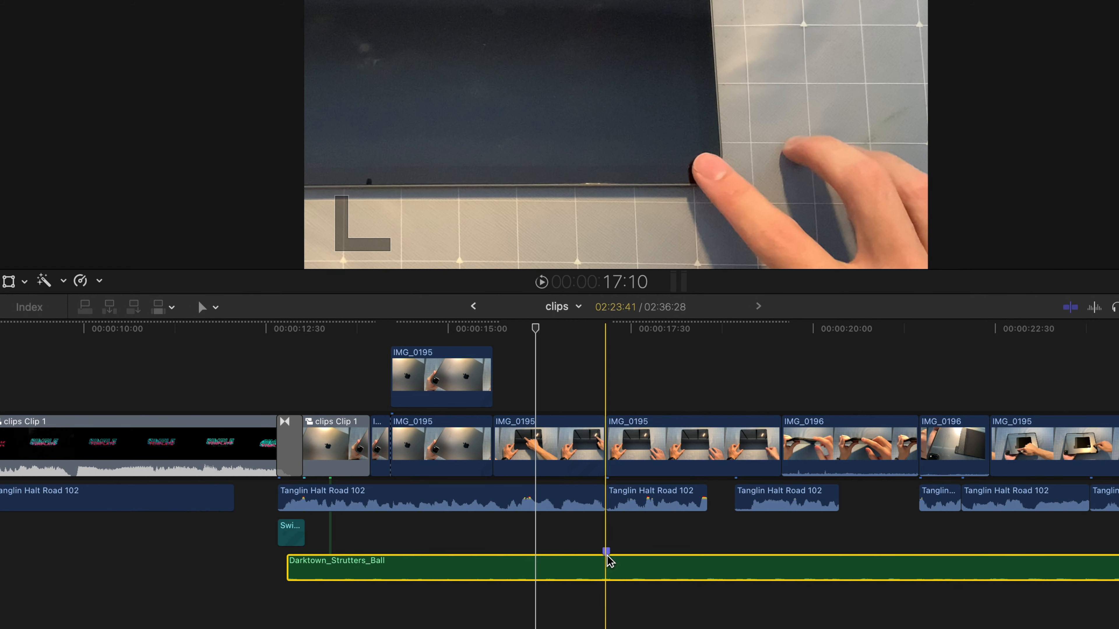
key(super+minus)
key(super+minus)
key(super+minus)
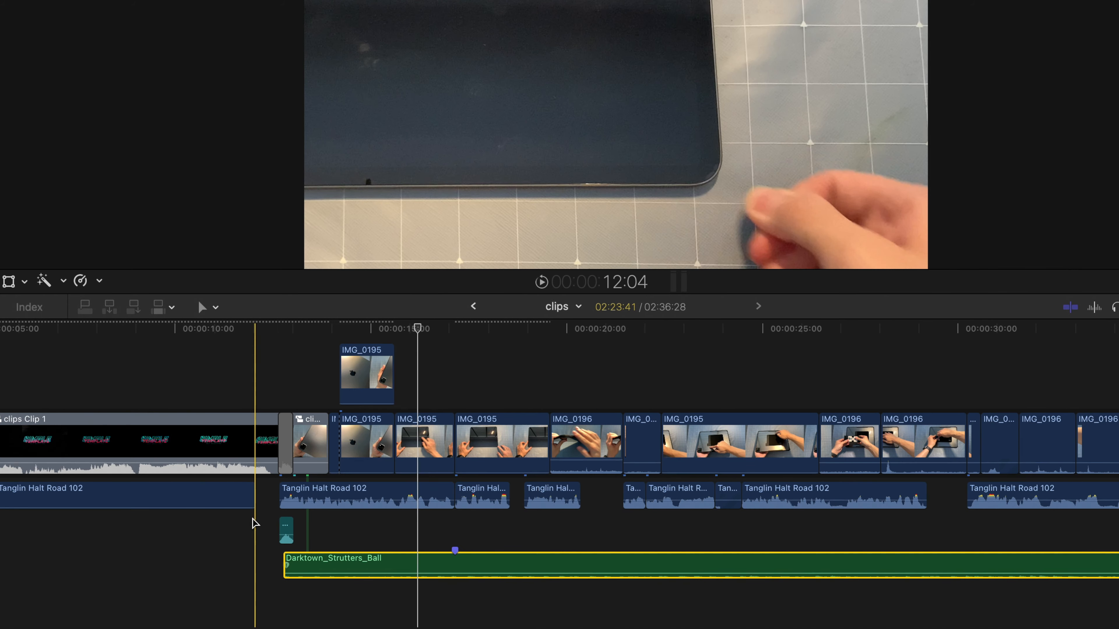
scroll(252, 502, right, 2)
drag(230, 491, 1019, 589)
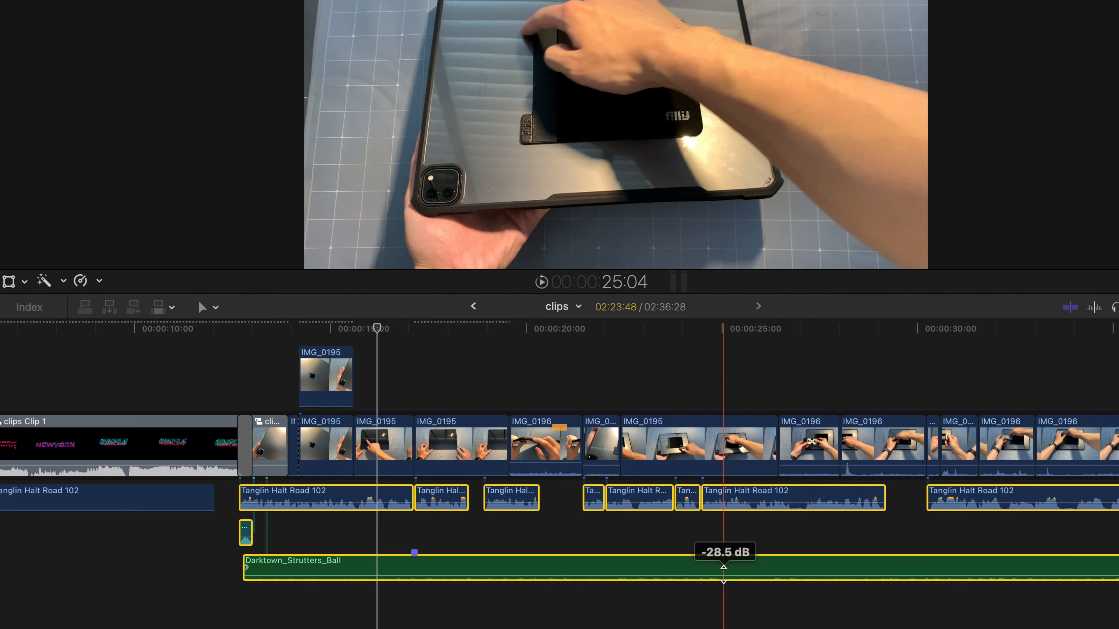
key(alt+g)
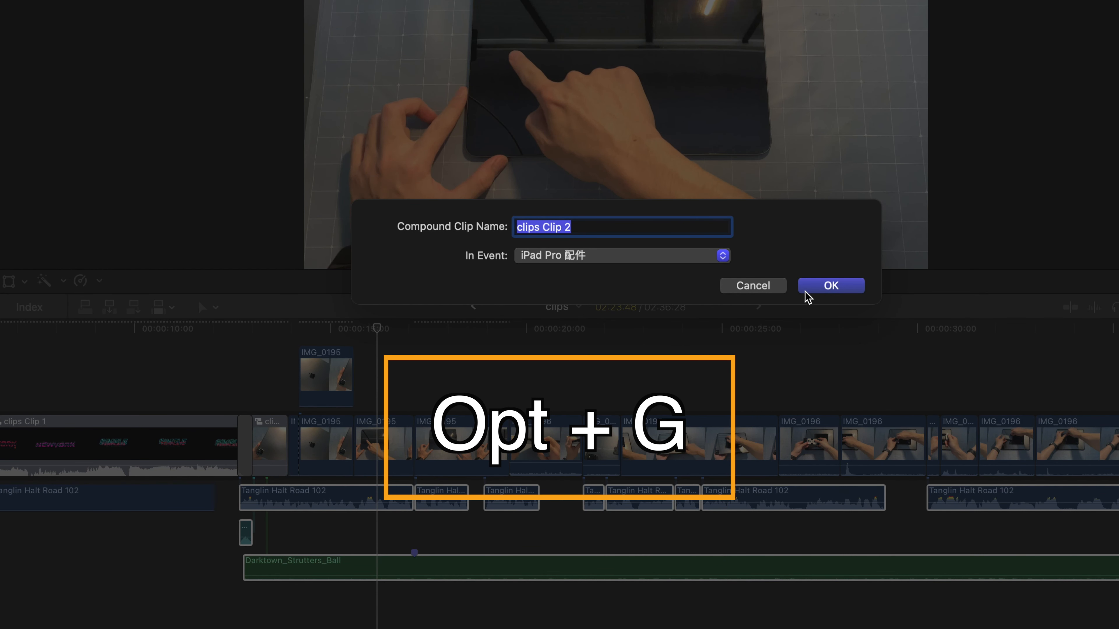
Create the 'clips Clip 2' compound clip and select its audio to inspect it
click(827, 288)
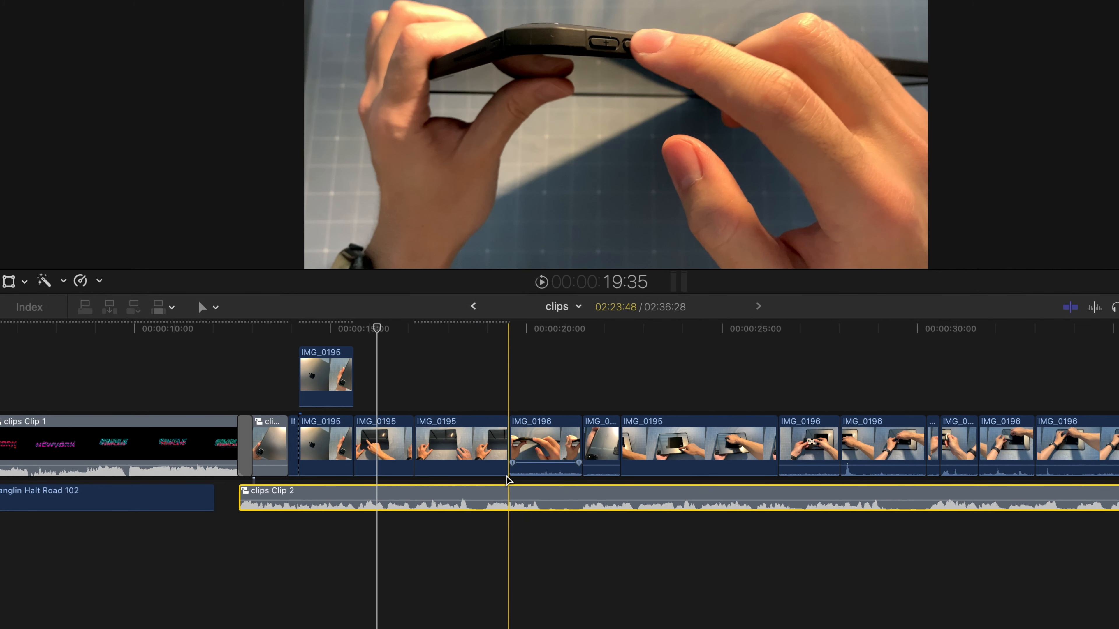
mouse_move(448, 439)
mouse_down()
mouse_move(472, 431)
mouse_move(413, 436)
mouse_move(454, 437)
mouse_up()
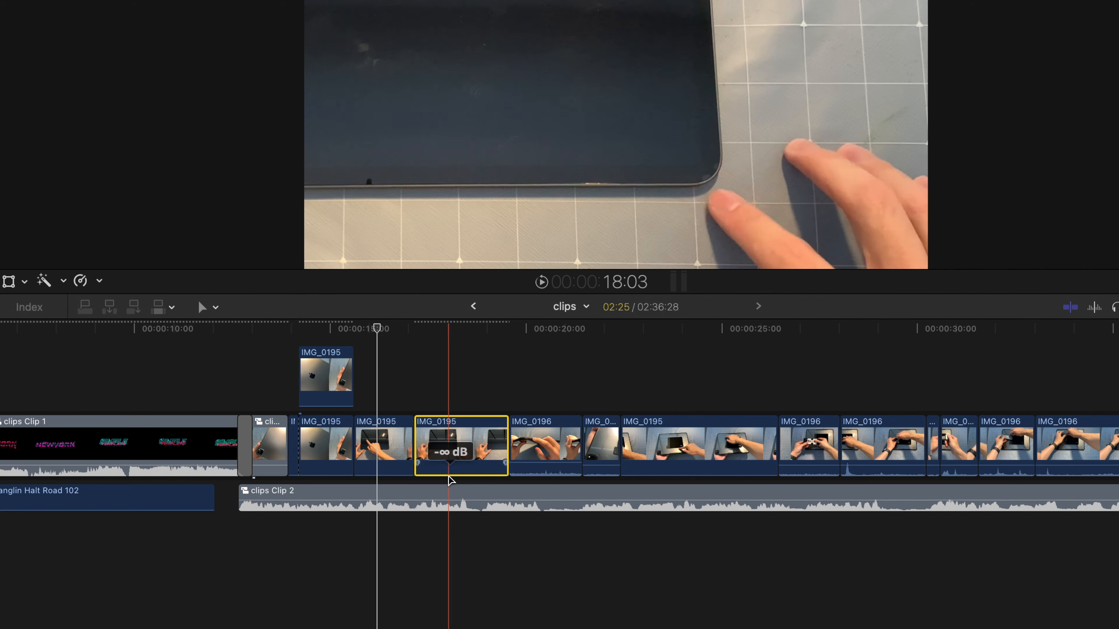
click(445, 494)
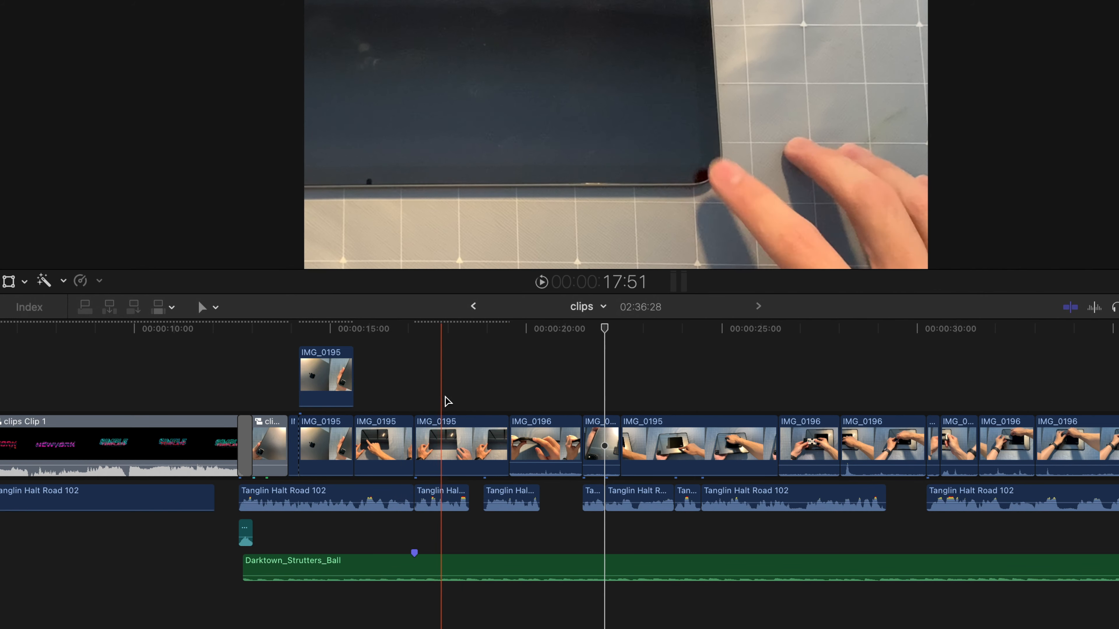
Option-drag copies of four main-storyline clips up as connected clips near 20 seconds
scroll(485, 419, up, 2)
drag(500, 415, 704, 502)
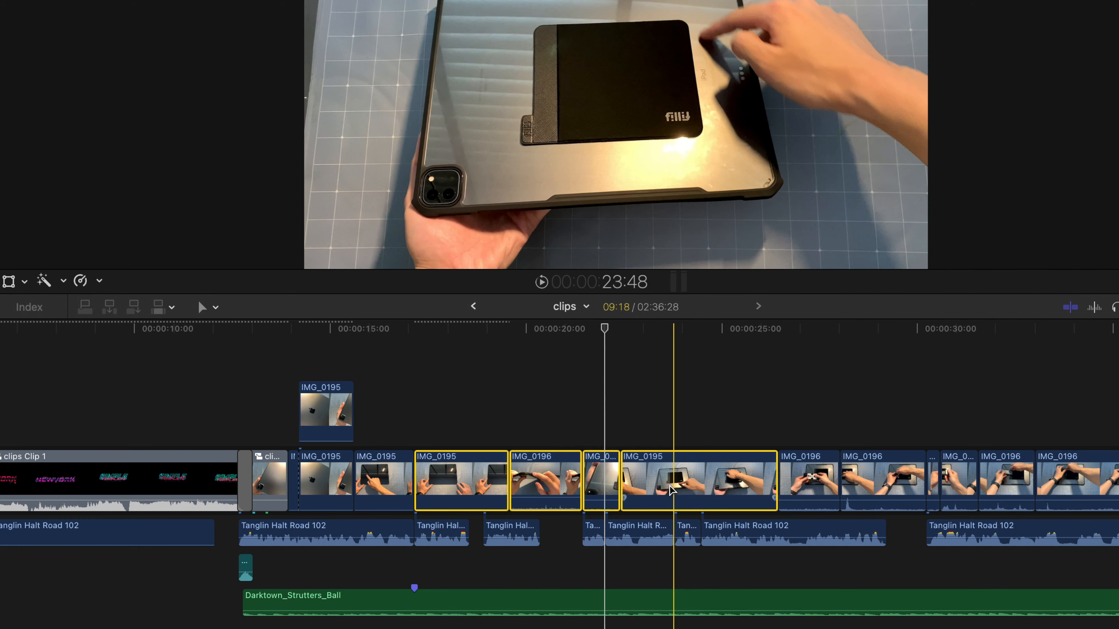
drag(461, 479, 572, 419)
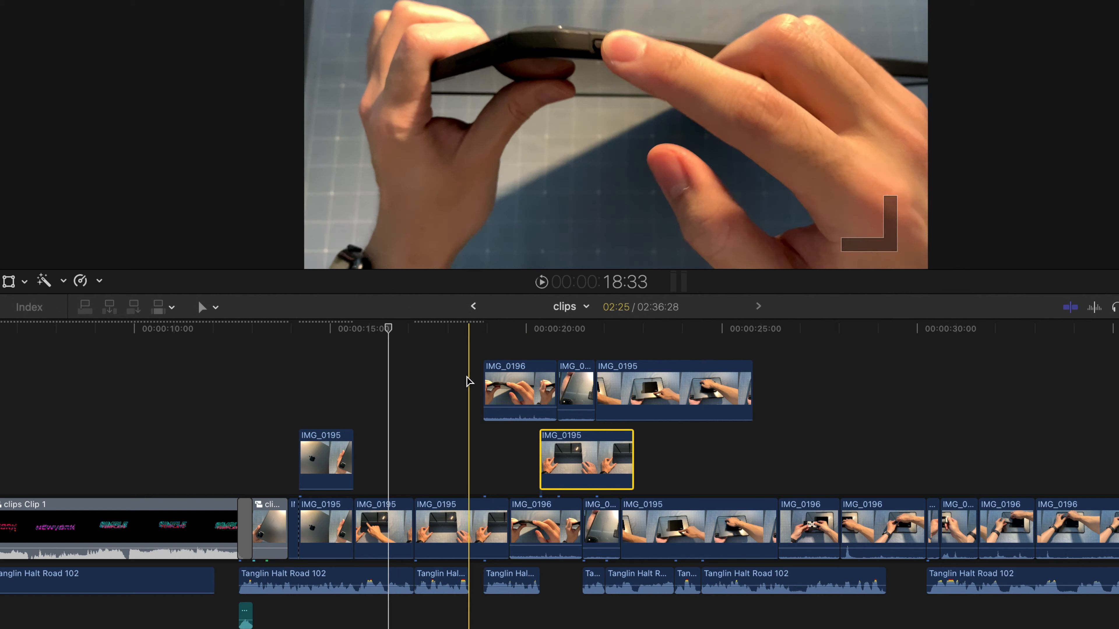
Select all four connected copies: IMG_0196, two IMG_0195 and the short clip
drag(432, 367, 733, 466)
click(557, 449)
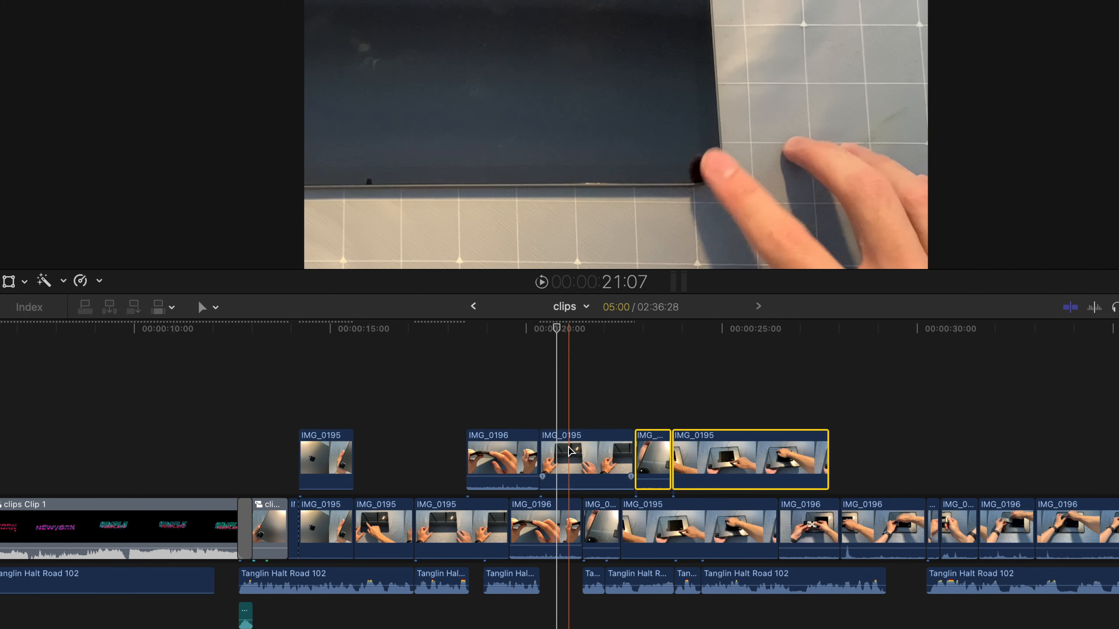
click(557, 436)
click(430, 392)
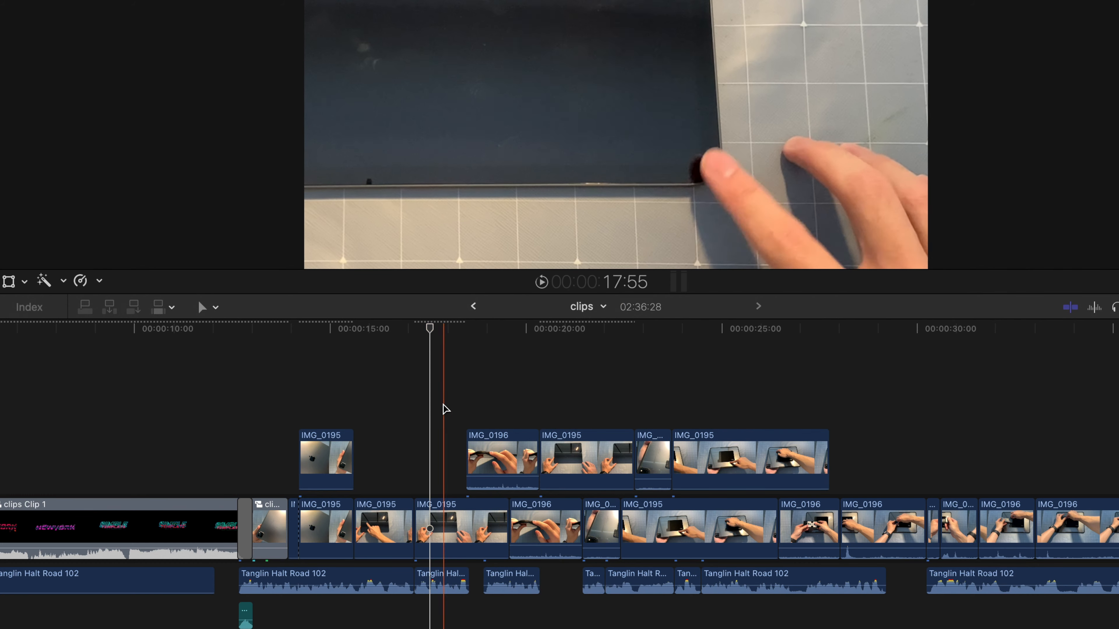
drag(488, 426, 781, 471)
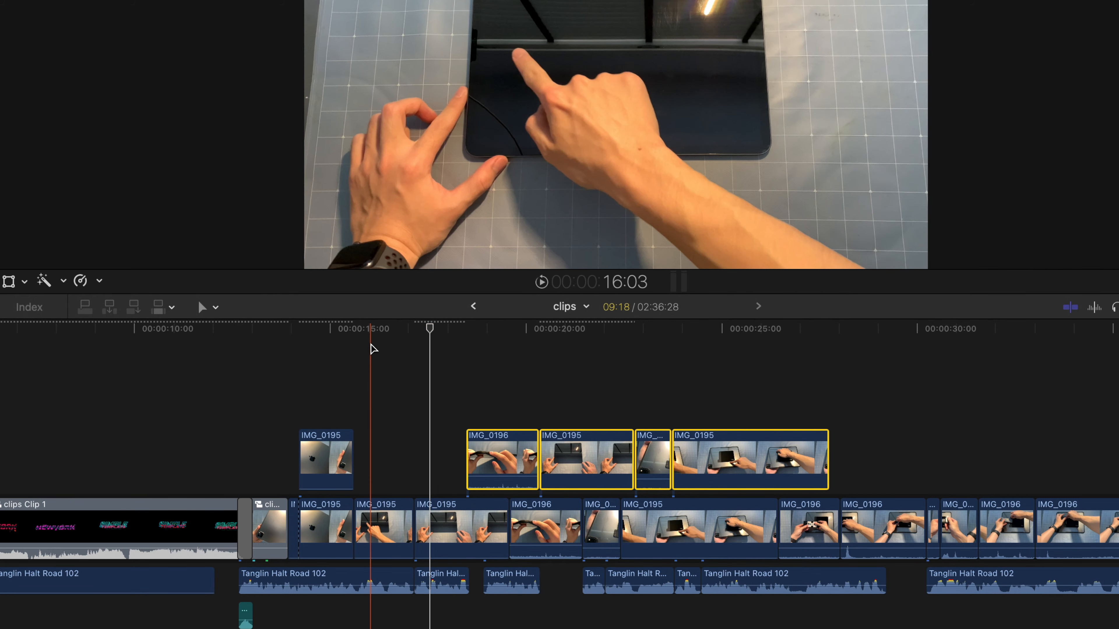
Group the four connected clips into a secondary storyline with Cmd+G
key(super+g)
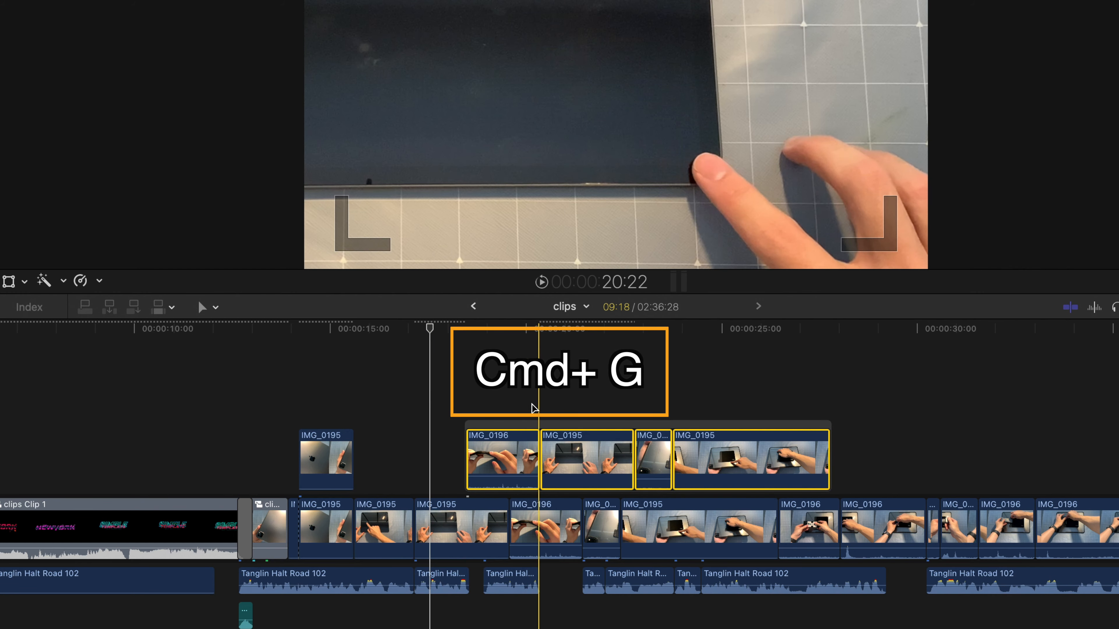
mouse_move(576, 445)
mouse_down()
mouse_move(602, 432)
mouse_move(577, 430)
mouse_move(587, 443)
mouse_up()
click(540, 442)
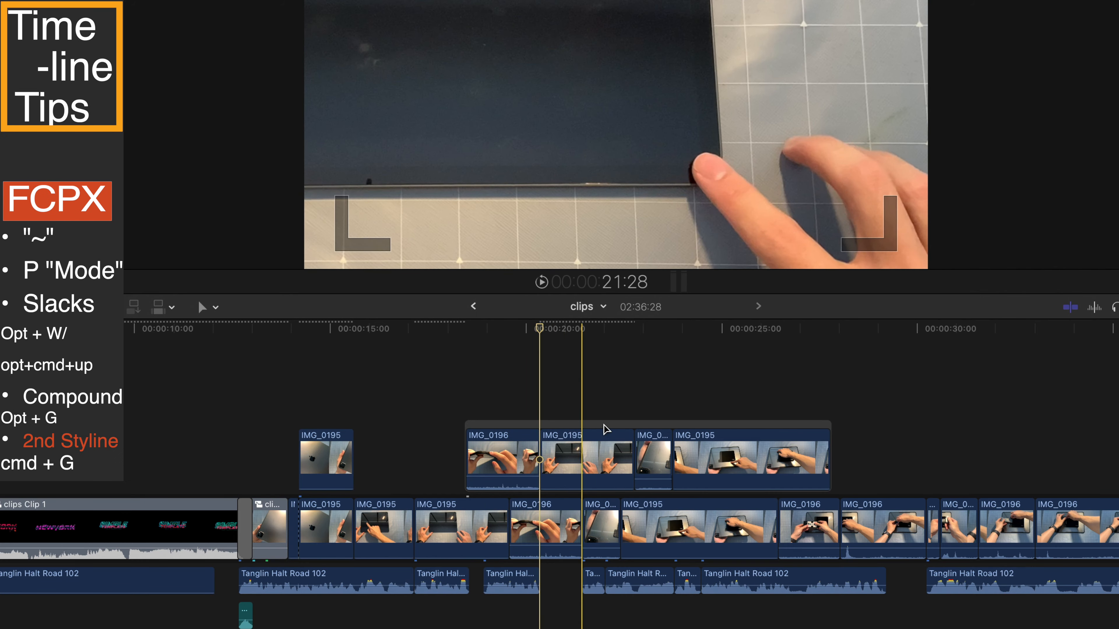
Move IMG_0196 into second position in the secondary storyline, after IMG_0195
click(534, 458)
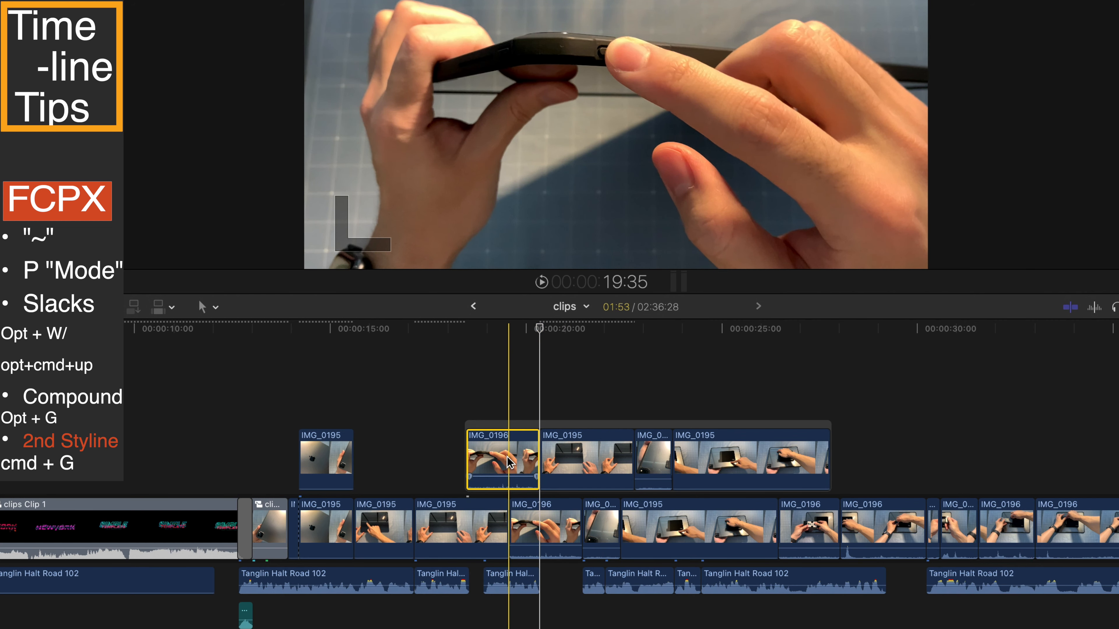
drag(504, 466, 575, 441)
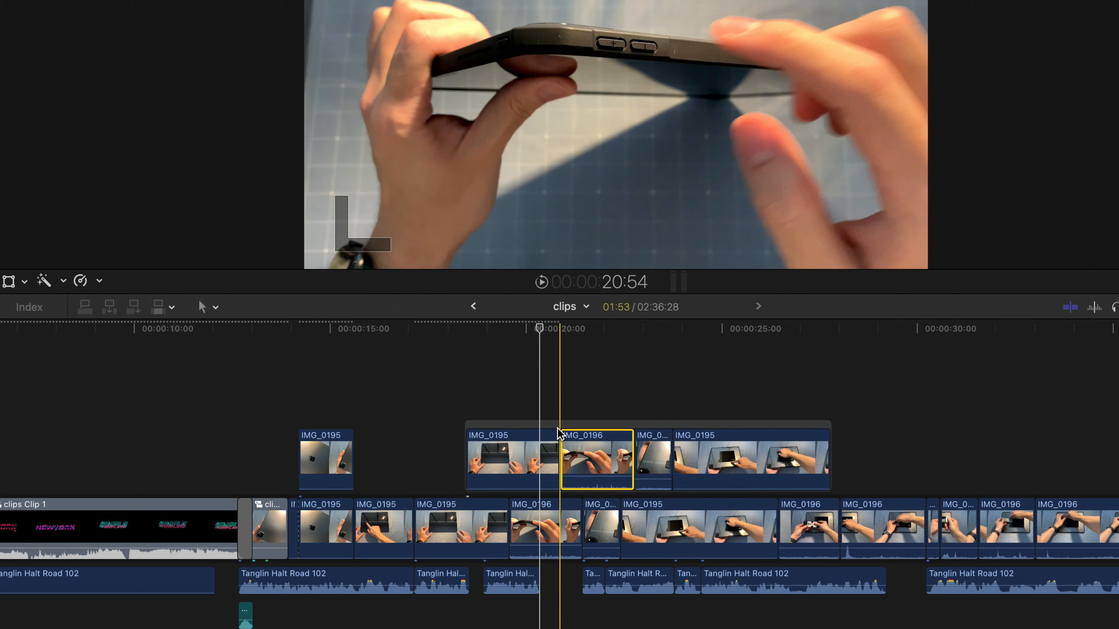
drag(559, 434, 561, 356)
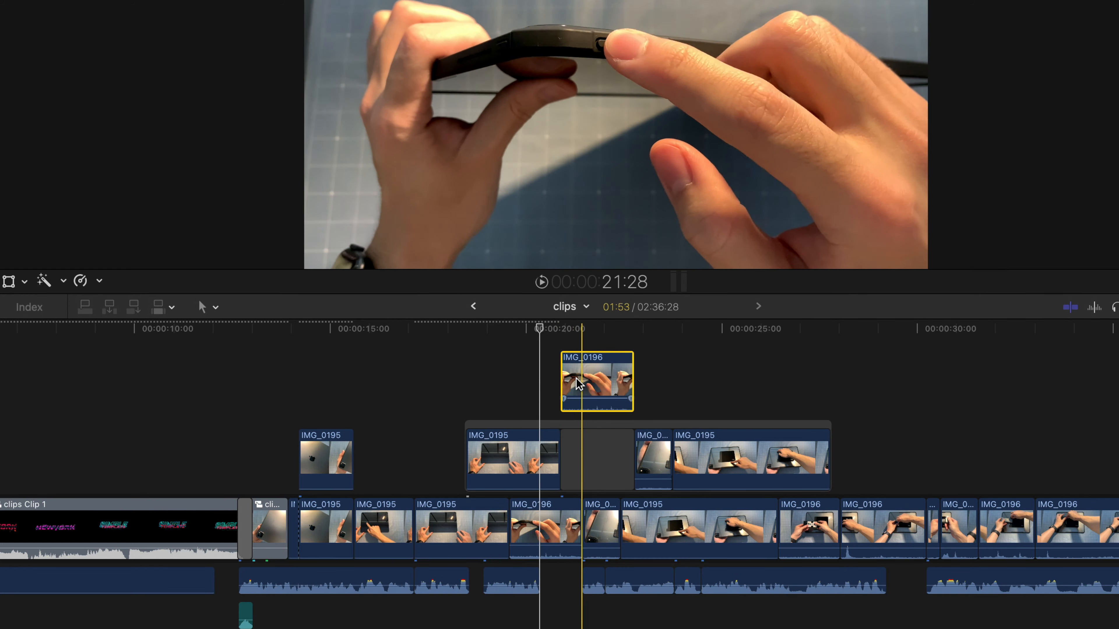
drag(590, 385, 601, 451)
Delete the gap after IMG_0196, then review clips past 37 seconds over the music
click(657, 451)
key(Delete)
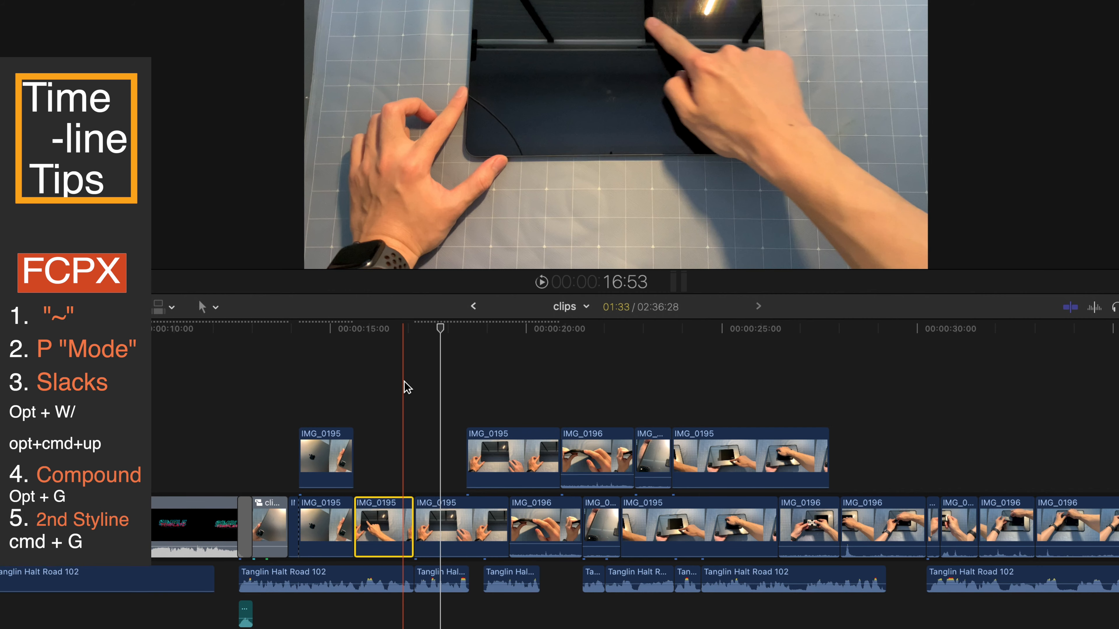
scroll(404, 386, down, 2)
scroll(403, 387, down, 2)
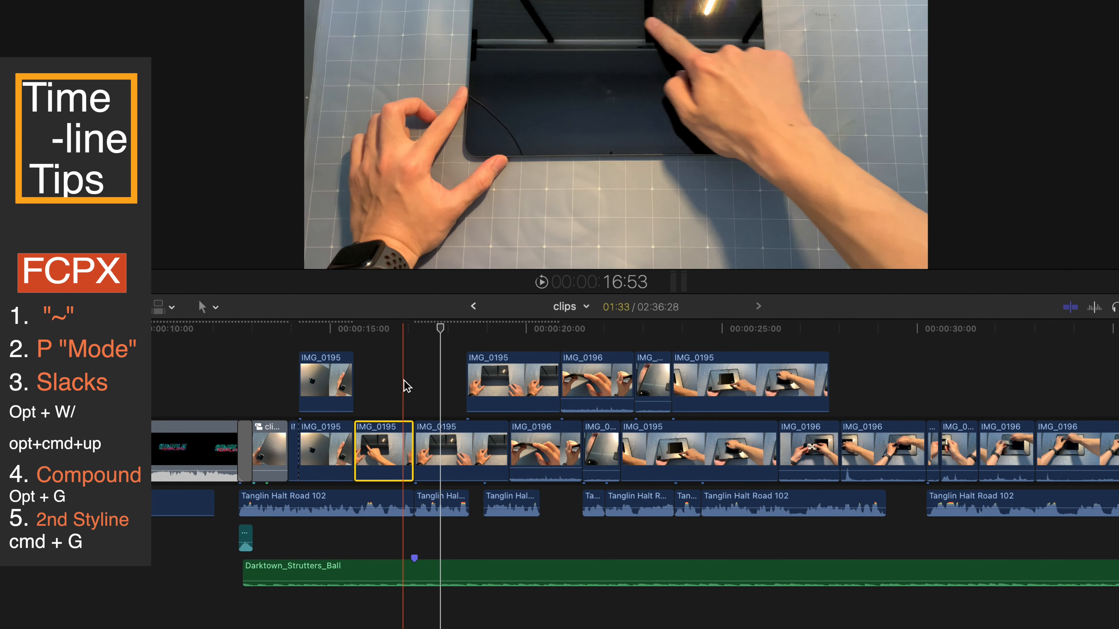
scroll(404, 380, down, 5)
scroll(404, 380, right, 3)
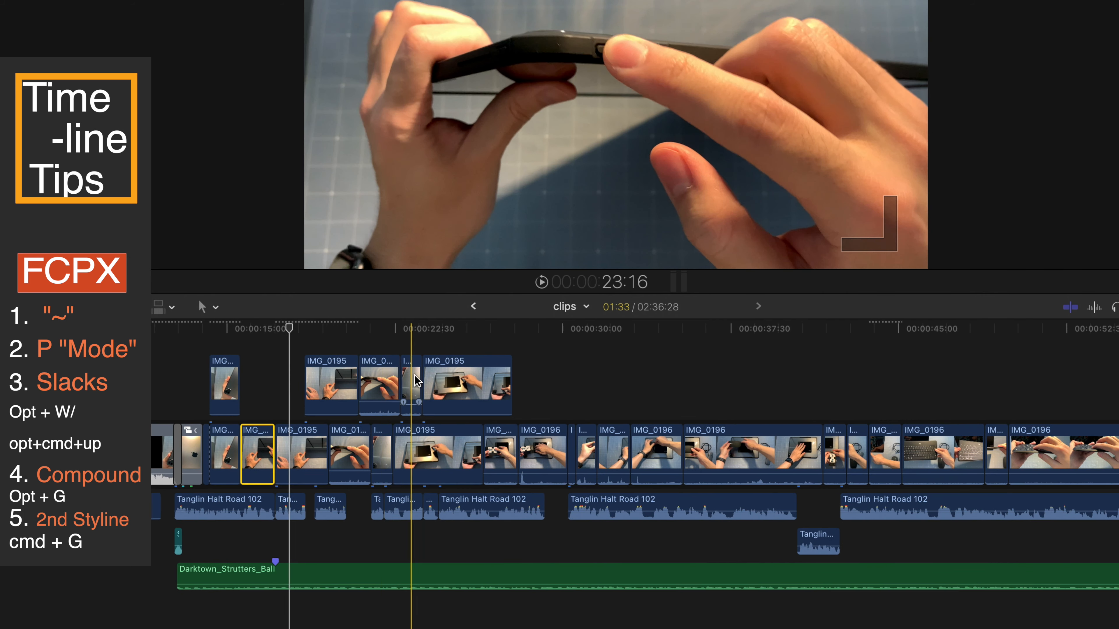
scroll(417, 380, right, 5)
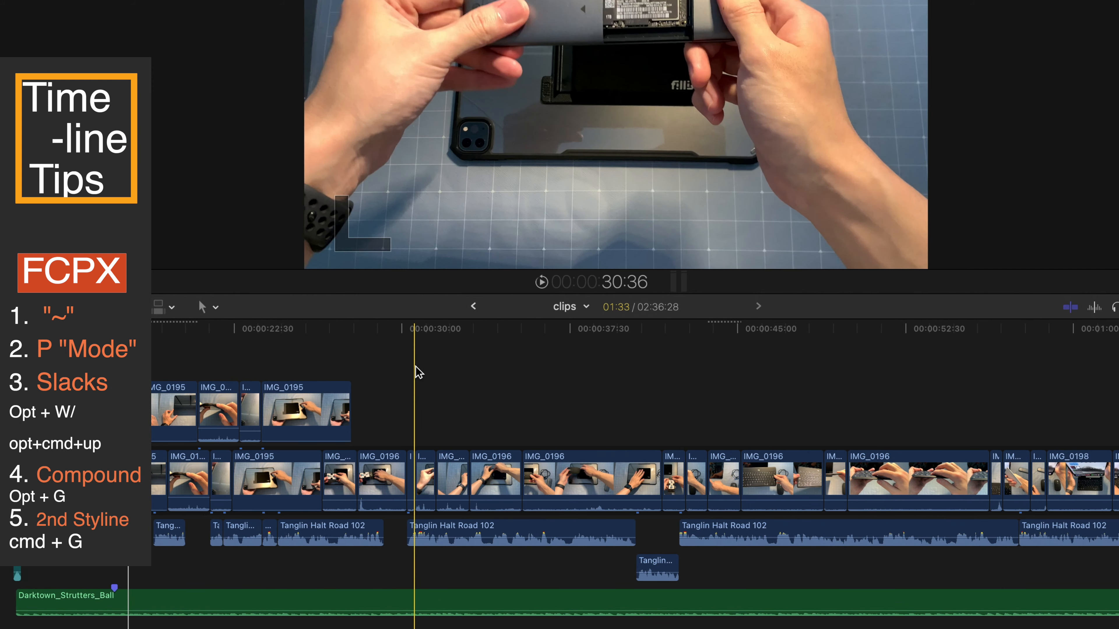
scroll(419, 372, right, 6)
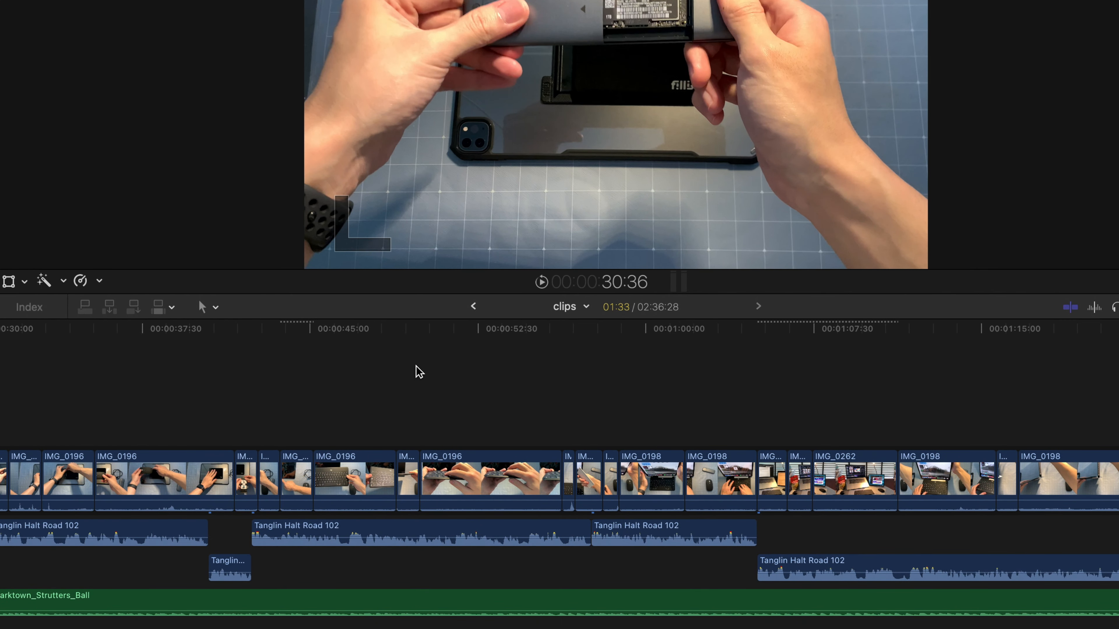